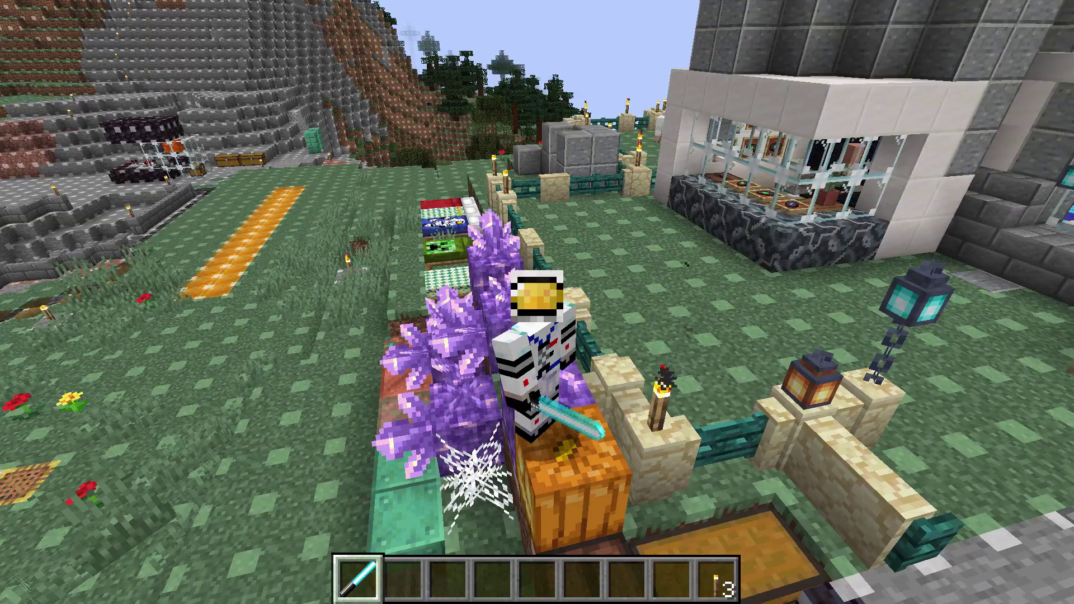
# Step: Cycle through the camera views while walking up to the obsidian and glass structure
pyautogui.press('F5')
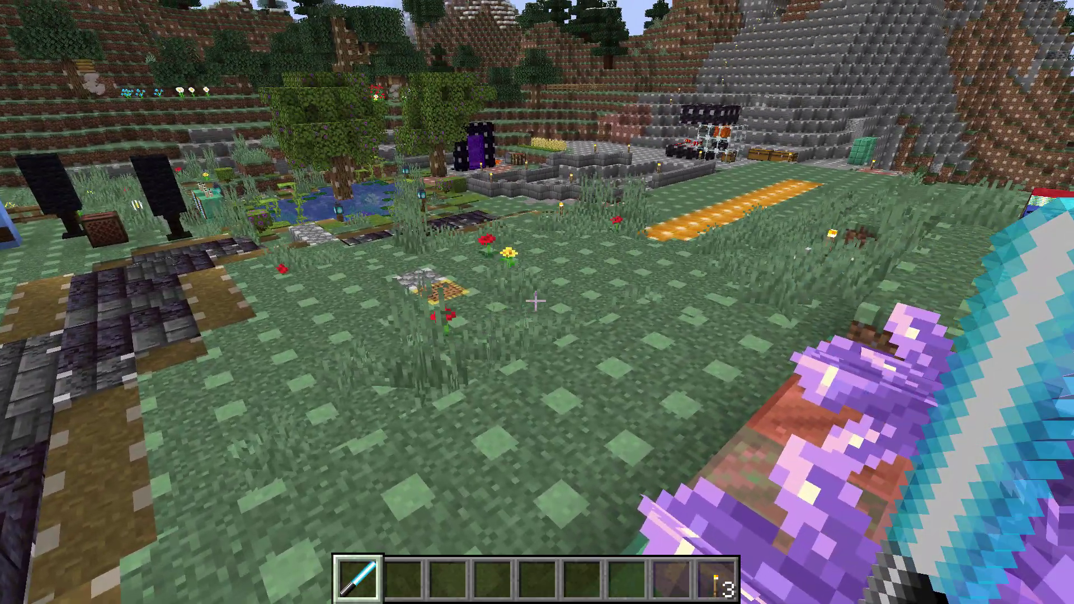
pyautogui.press('F5')
pyautogui.press('F5')
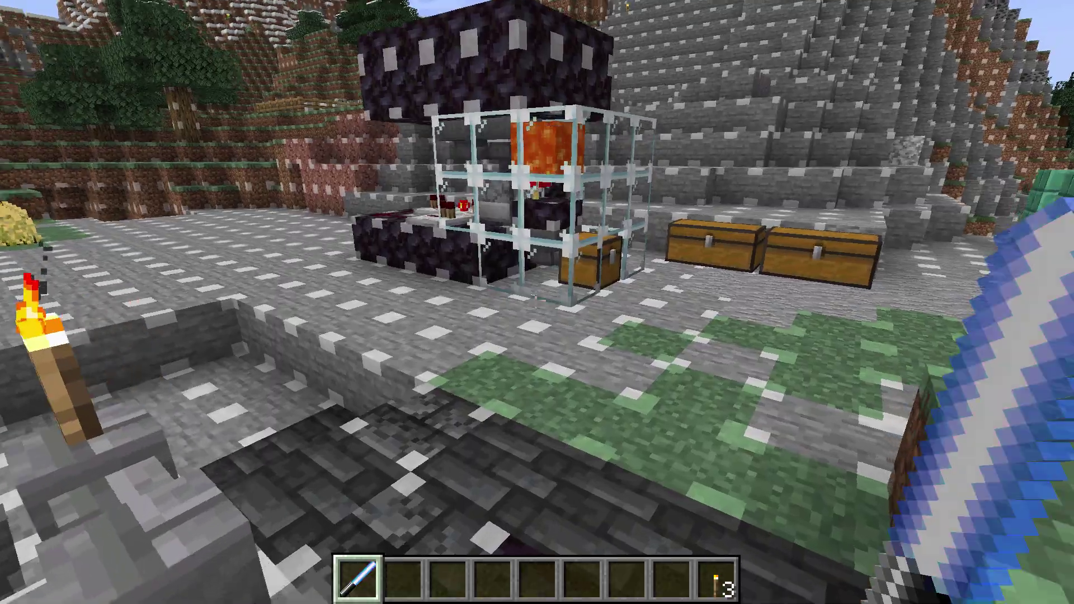
pyautogui.press('w')
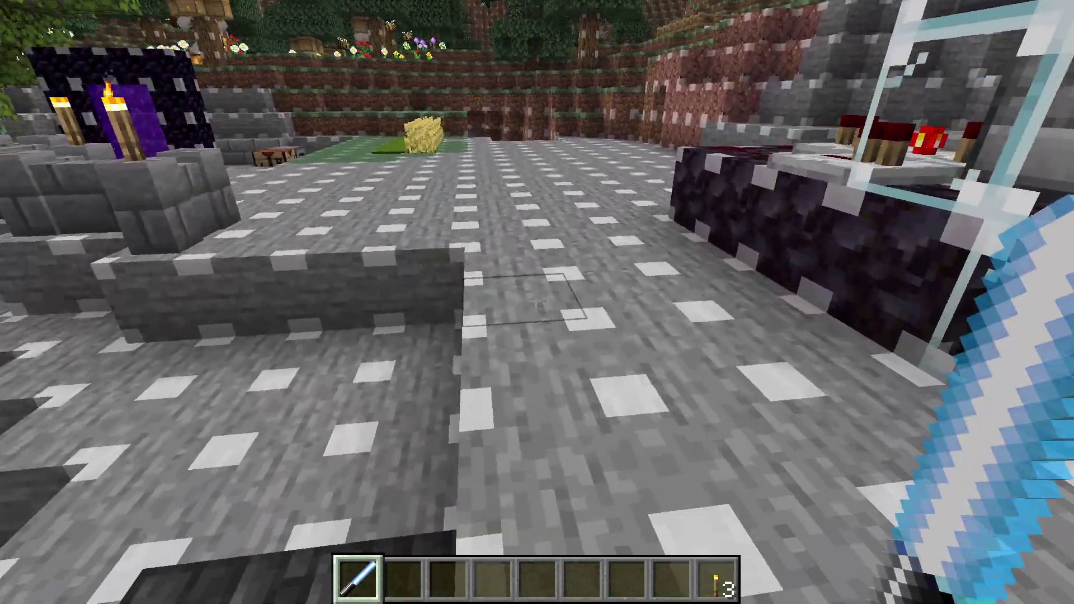
pyautogui.press('F5')
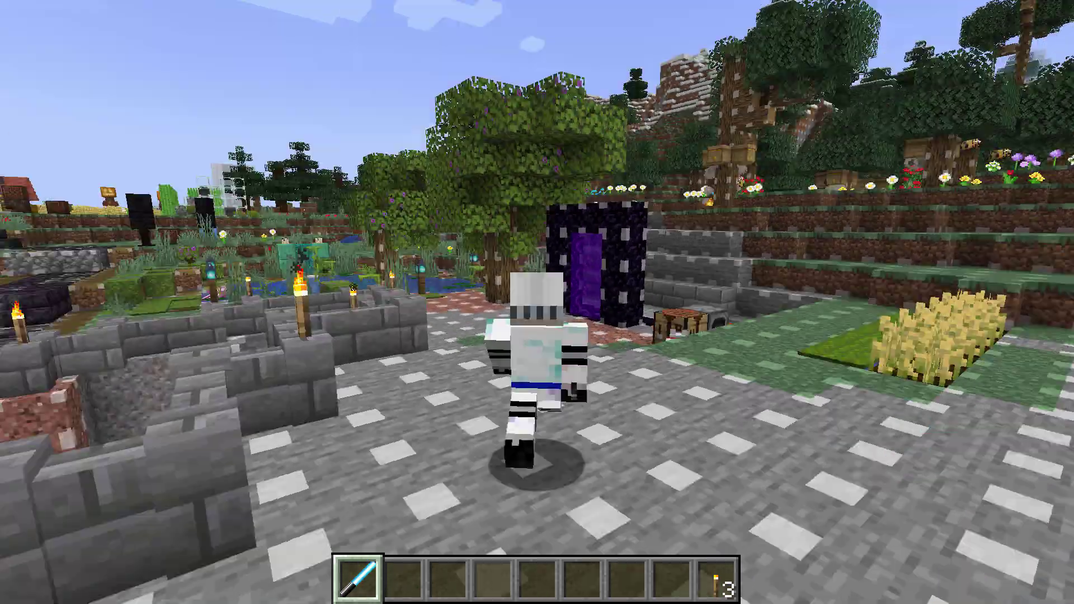
# Step: Return to first-person, select hotbar slot 2 and sprint toward the tree and nether portal
pyautogui.press('F5')
pyautogui.press('F5')
pyautogui.press('2')
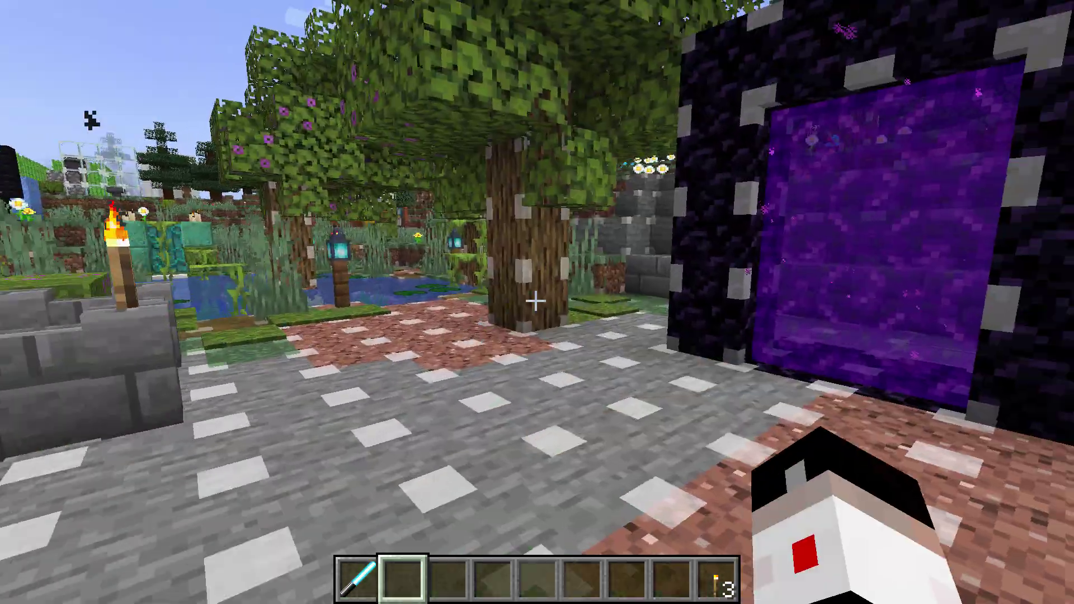
pyautogui.press('w')
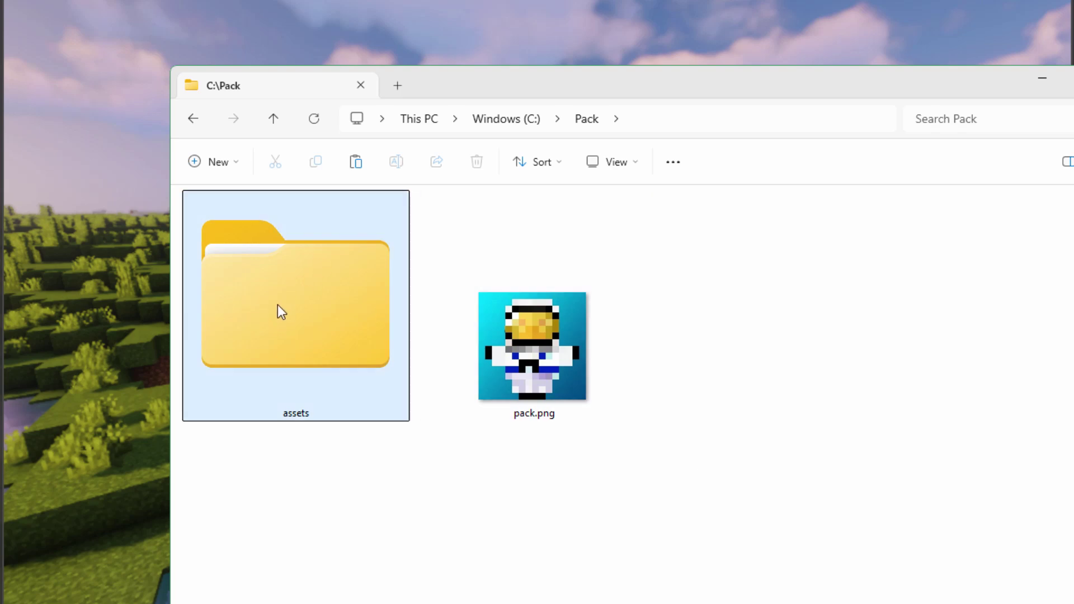
pyautogui.moveTo(278, 306)
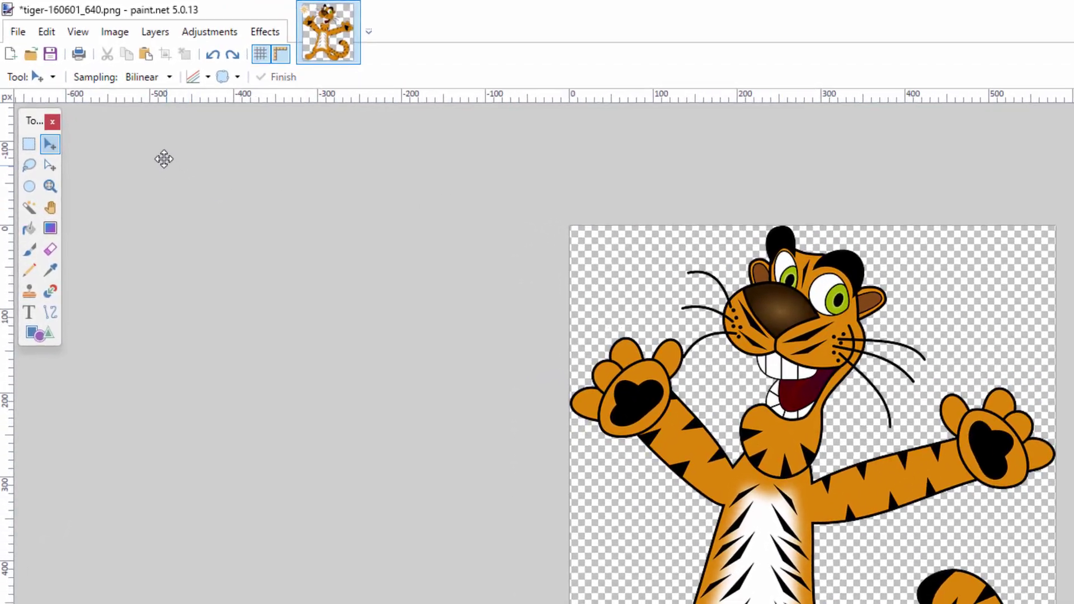
# Step: Set the tiger canvas width to 640 pixels in Canvas Size
pyautogui.click(115, 34)
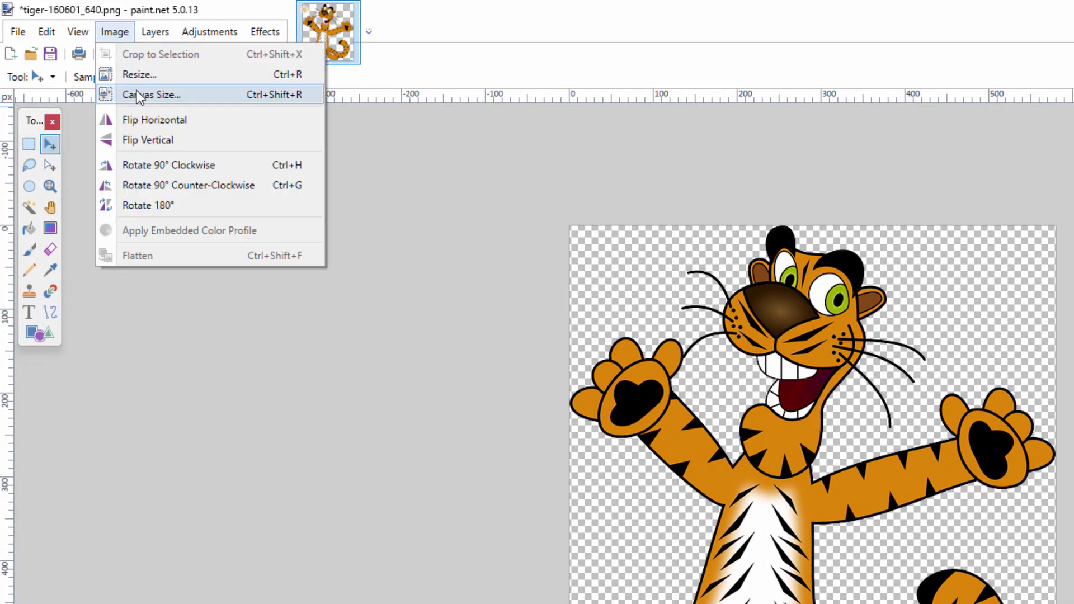
pyautogui.click(175, 96)
pyautogui.click(824, 421)
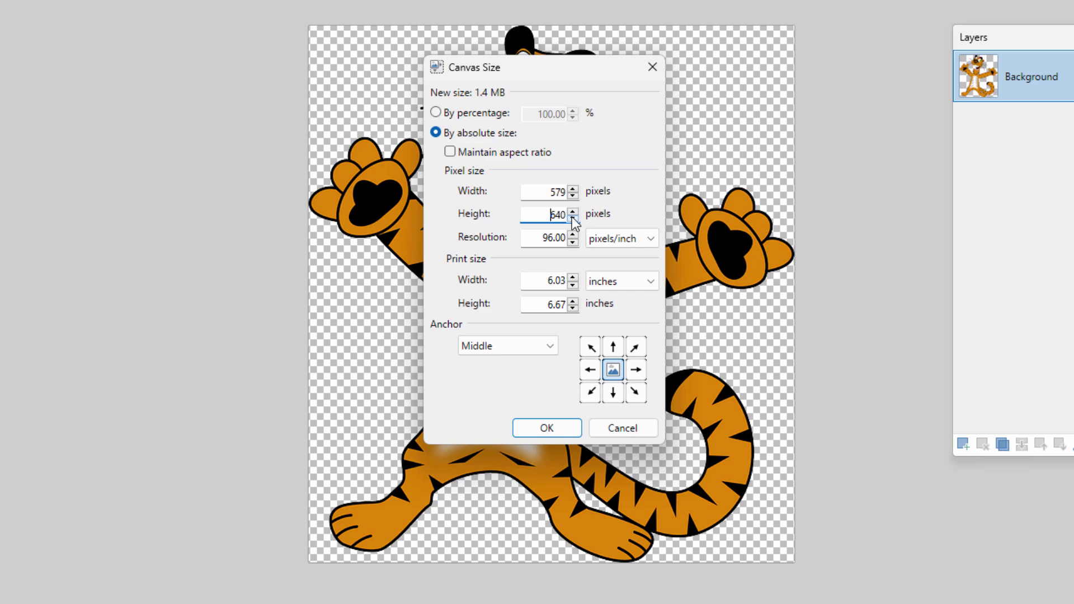
pyautogui.doubleClick(551, 193)
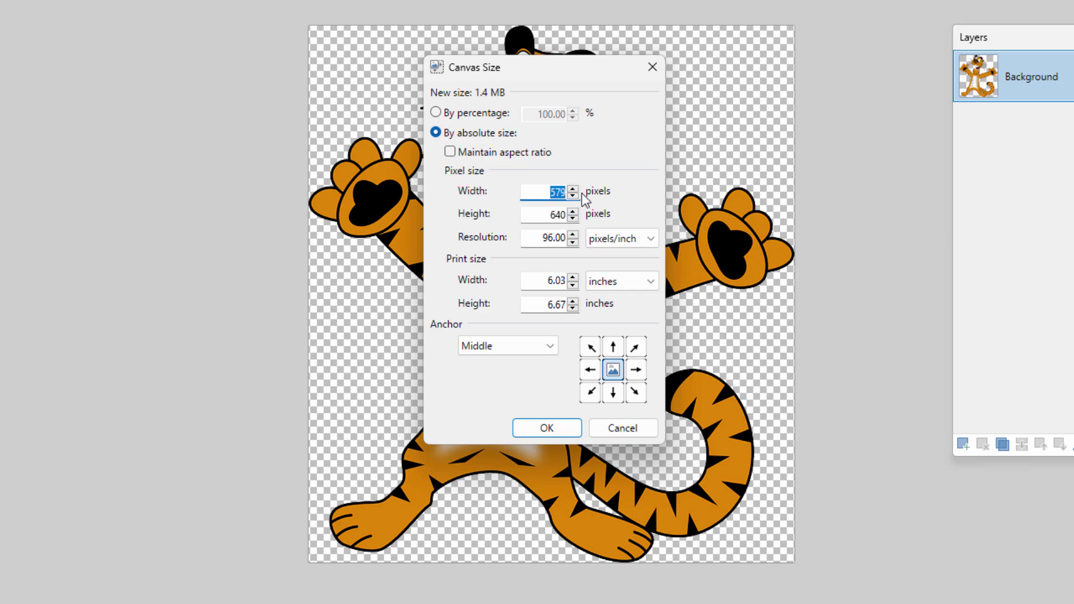
pyautogui.write('640')
pyautogui.click(557, 425)
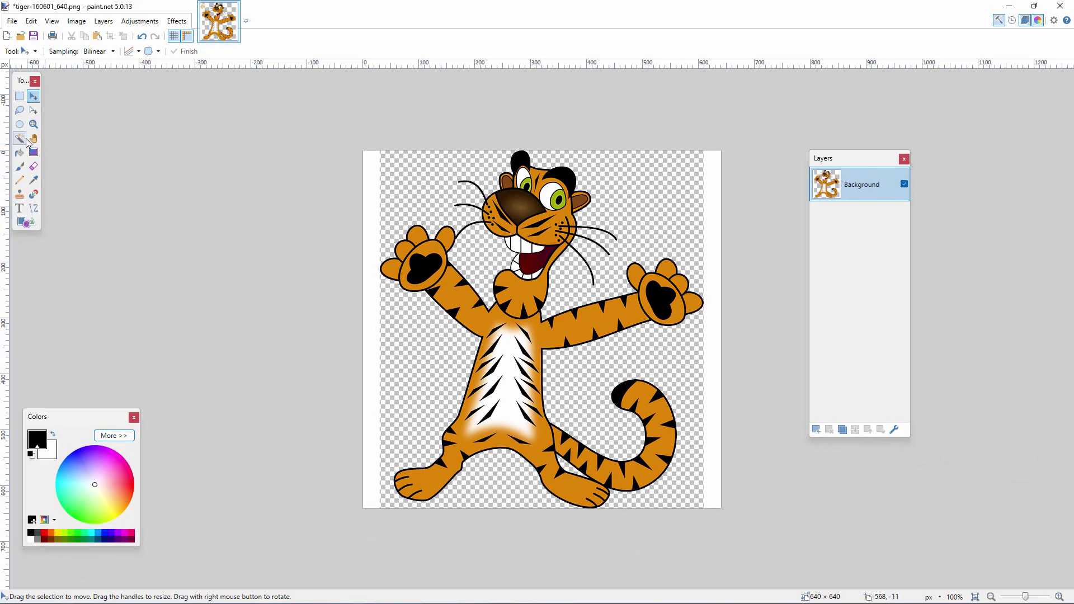
# Step: Magic Wand the left and right white margin strips and delete them to transparency
pyautogui.click(19, 138)
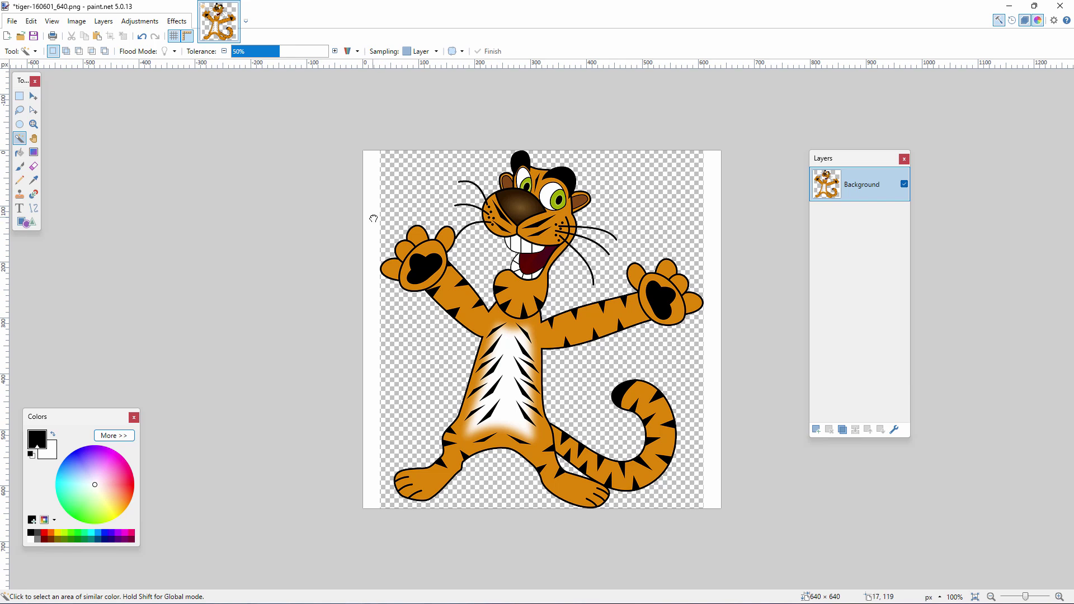
pyautogui.click(372, 218)
pyautogui.press('Delete')
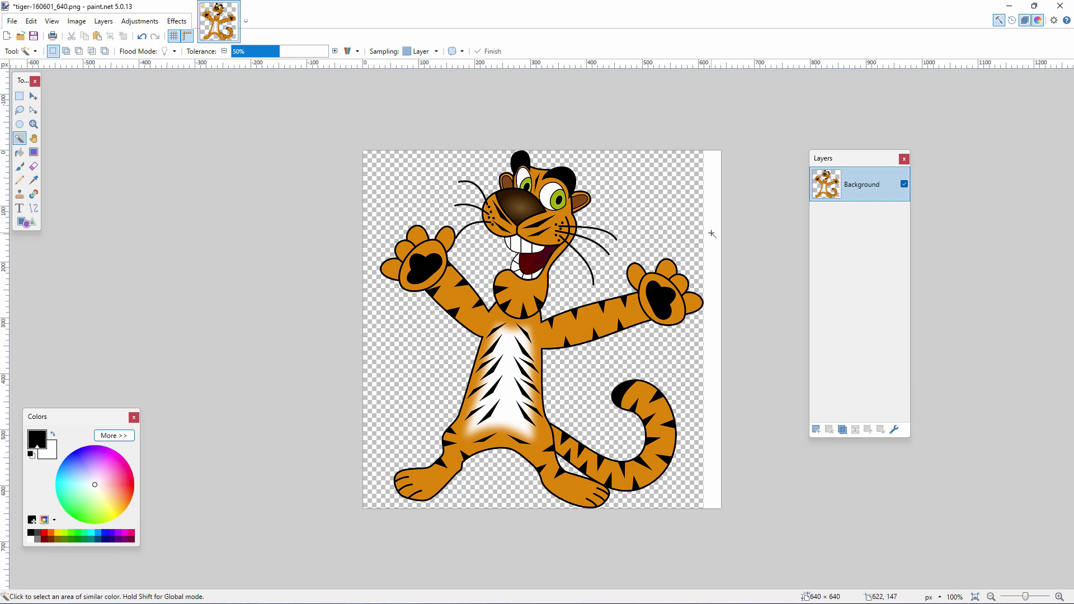
pyautogui.click(711, 233)
pyautogui.press('Delete')
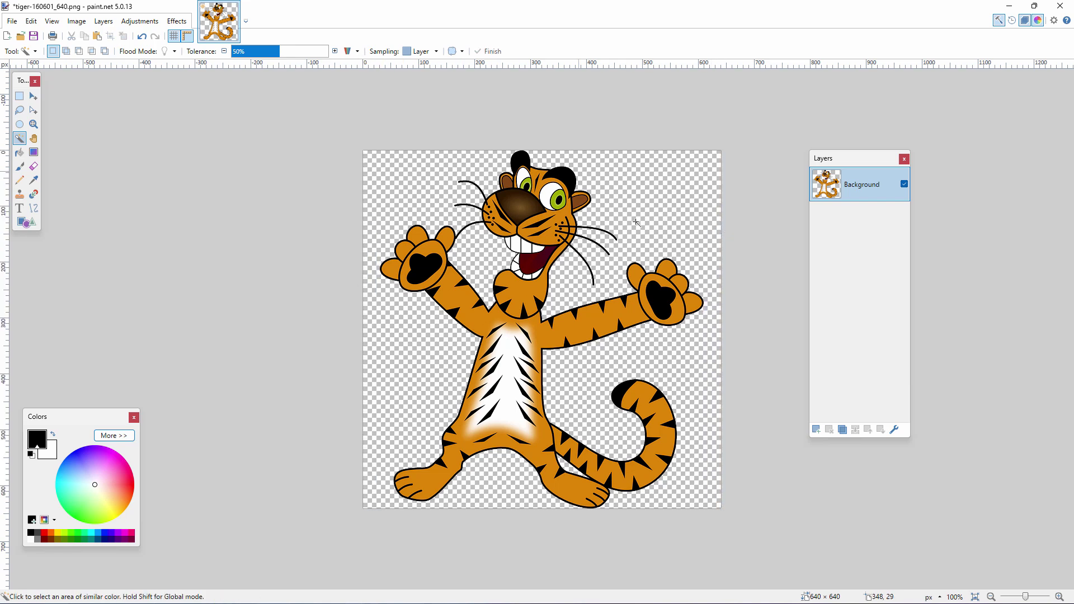
pyautogui.click(33, 96)
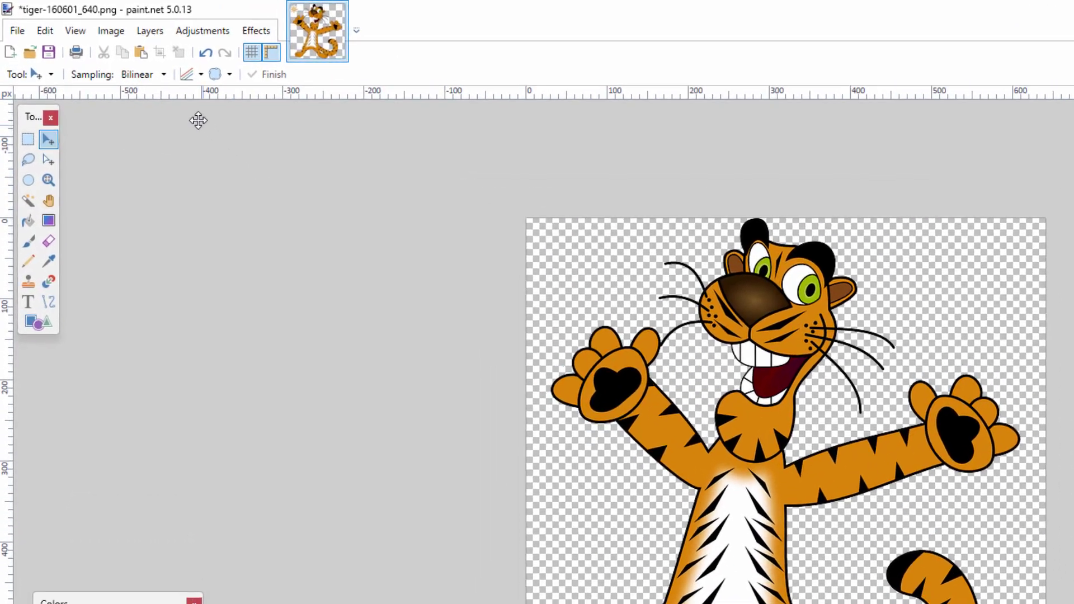
# Step: Resize the tiger to 256 × 256 pixels, replacing the initial 128 entries, using Nearest Neighbor
pyautogui.click(76, 21)
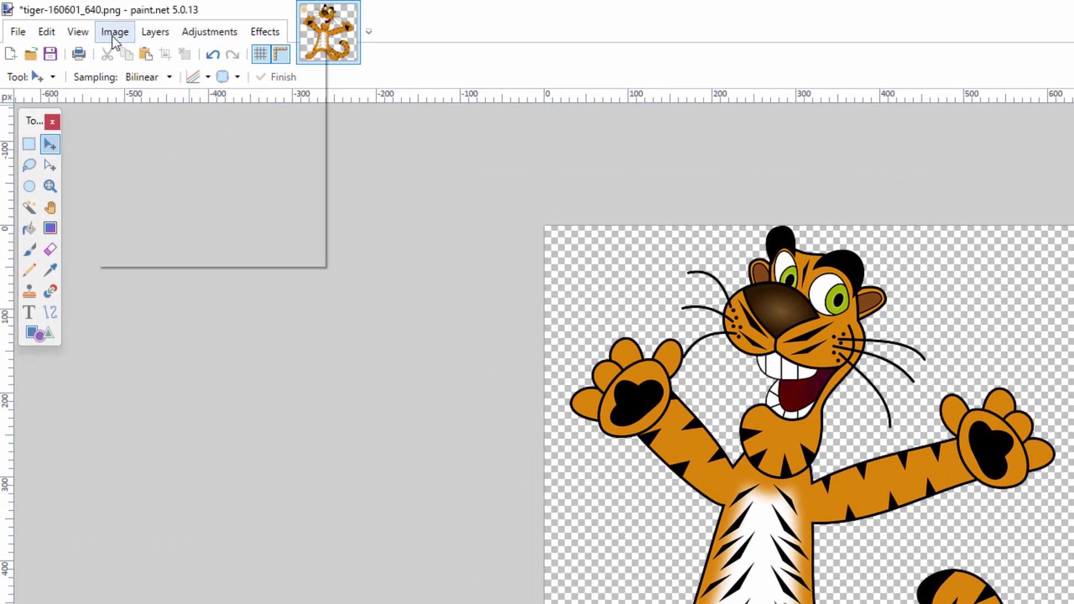
pyautogui.click(129, 74)
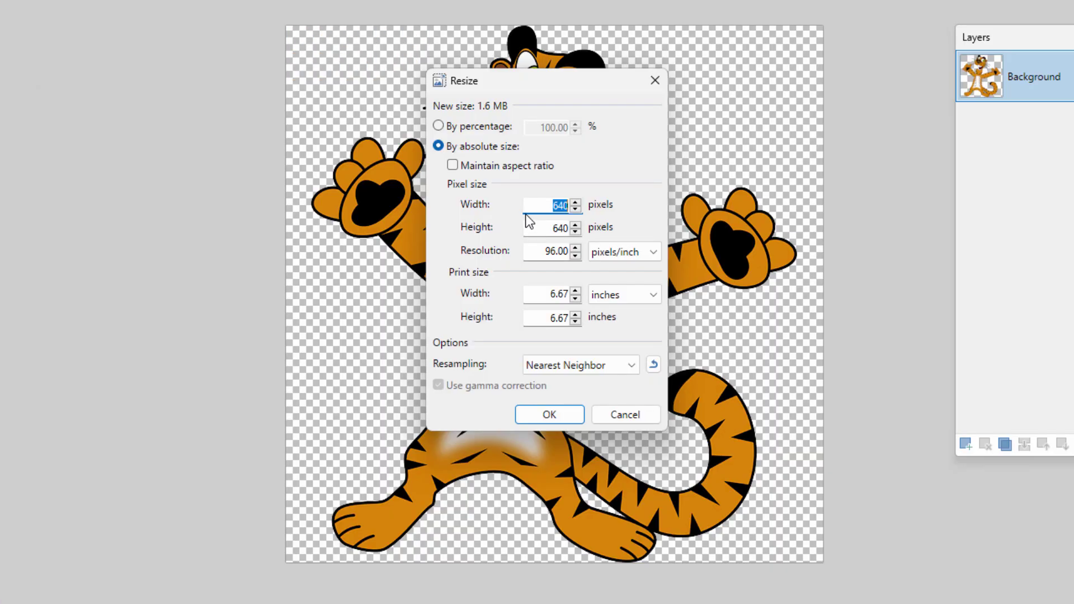
pyautogui.write('128')
pyautogui.press('Tab')
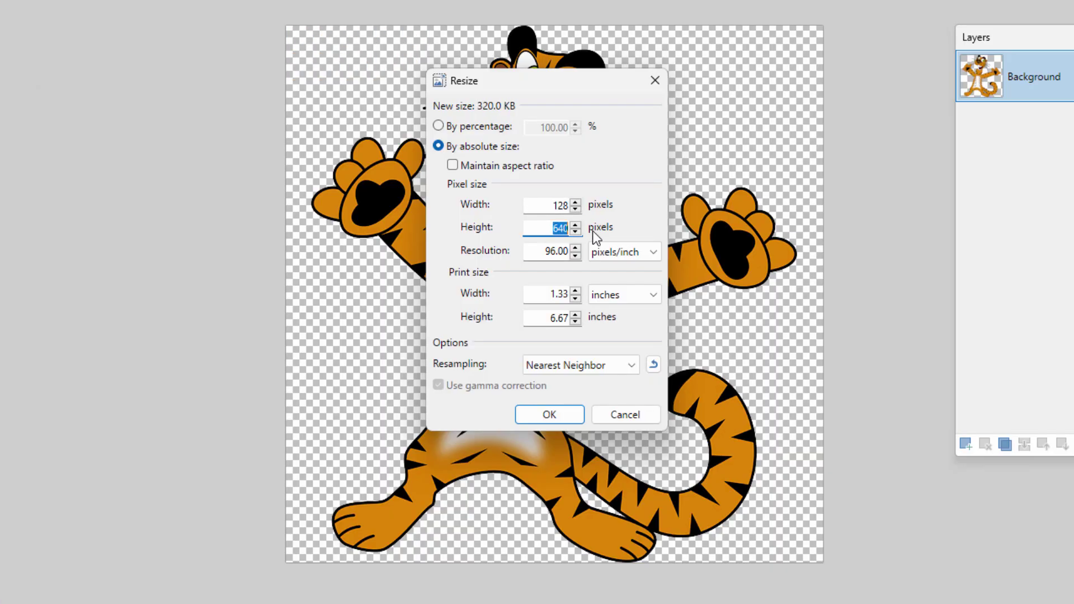
pyautogui.write('128')
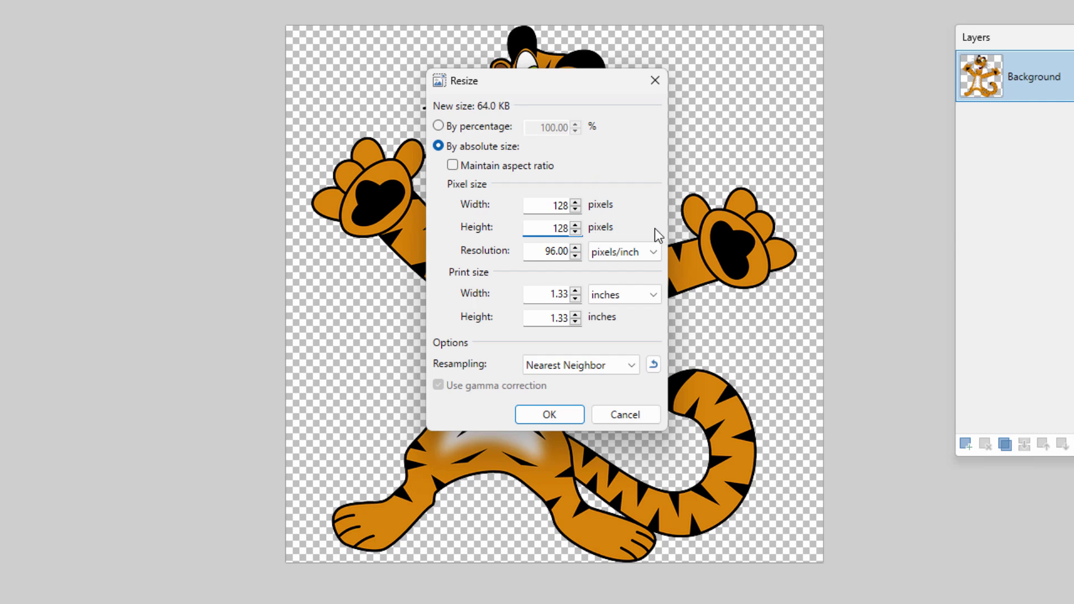
pyautogui.doubleClick(572, 205)
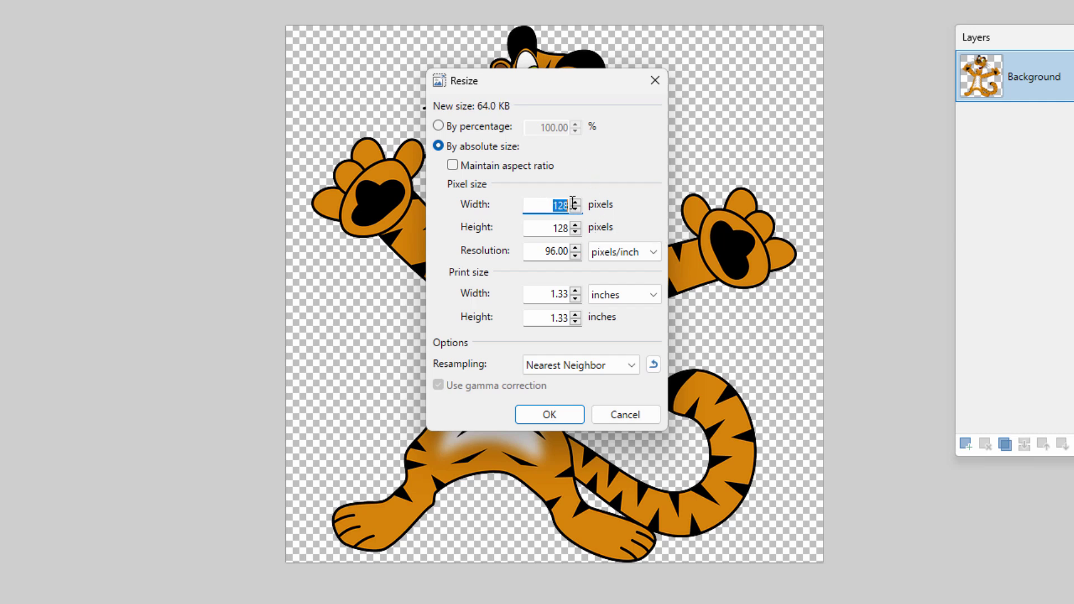
pyautogui.write('256')
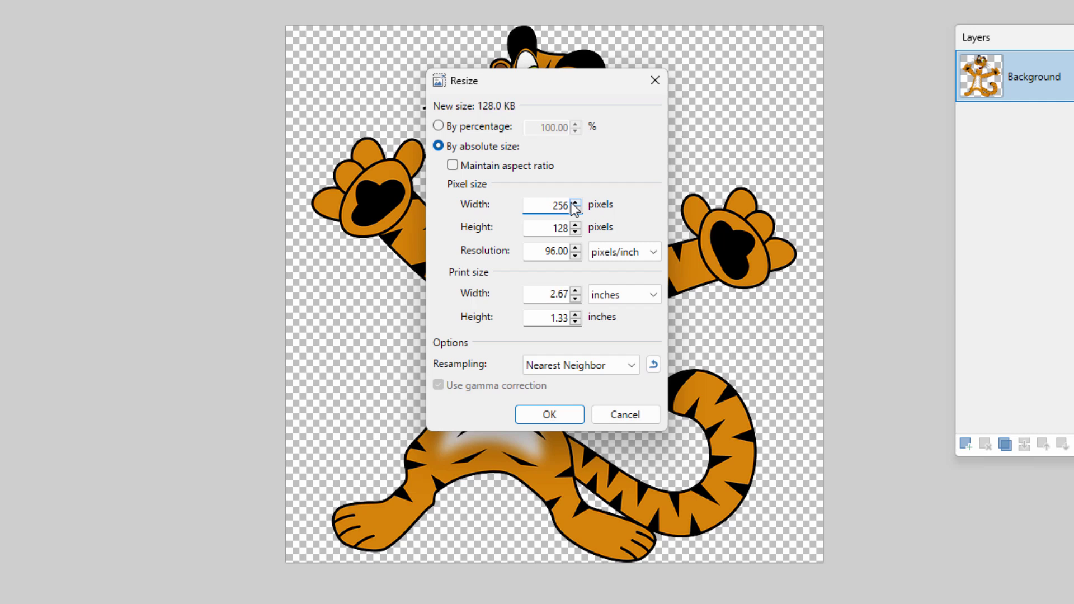
pyautogui.doubleClick(545, 229)
pyautogui.write('25')
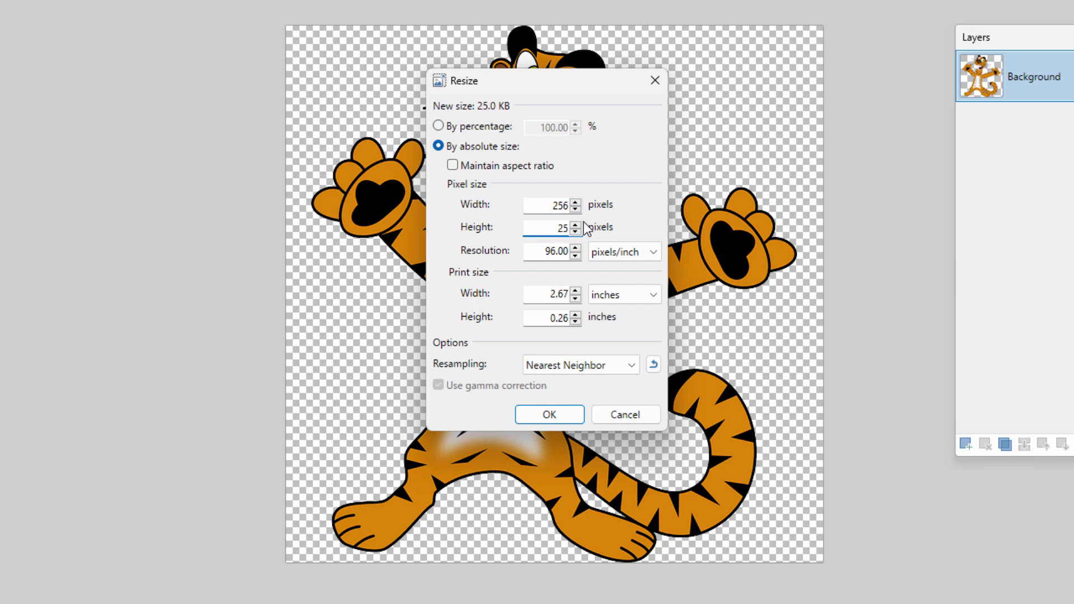
pyautogui.write('6')
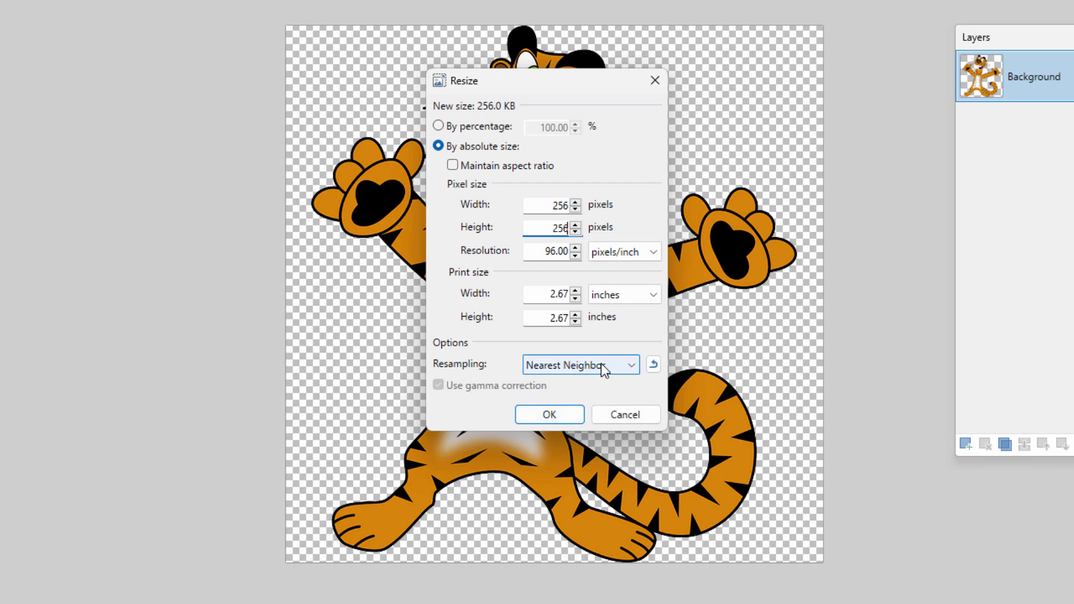
pyautogui.click(550, 414)
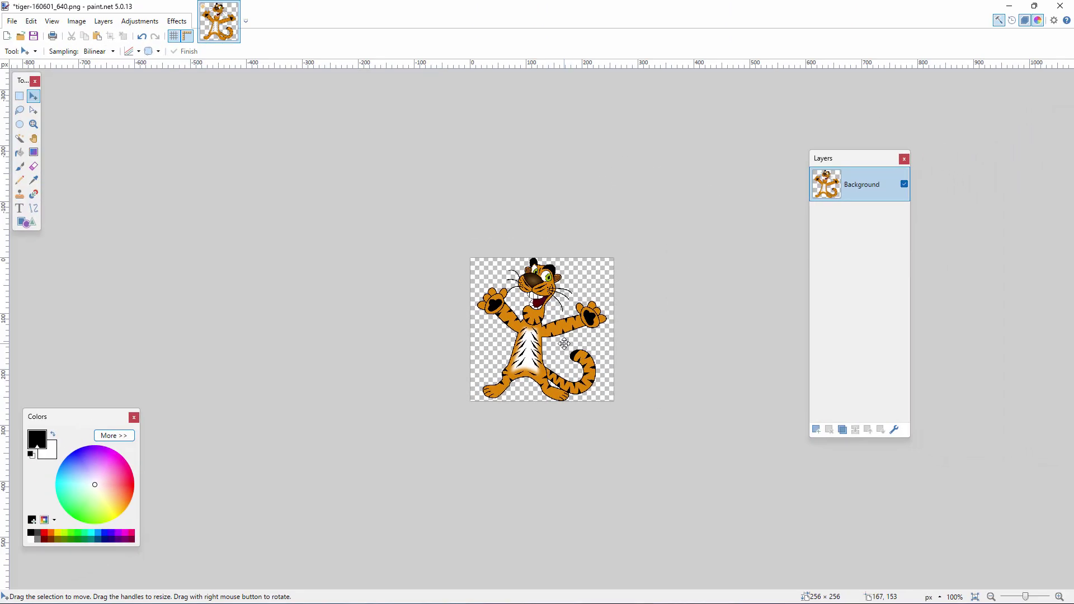
# Step: Start a Save As for the tiger image, then cancel without saving
pyautogui.click(12, 21)
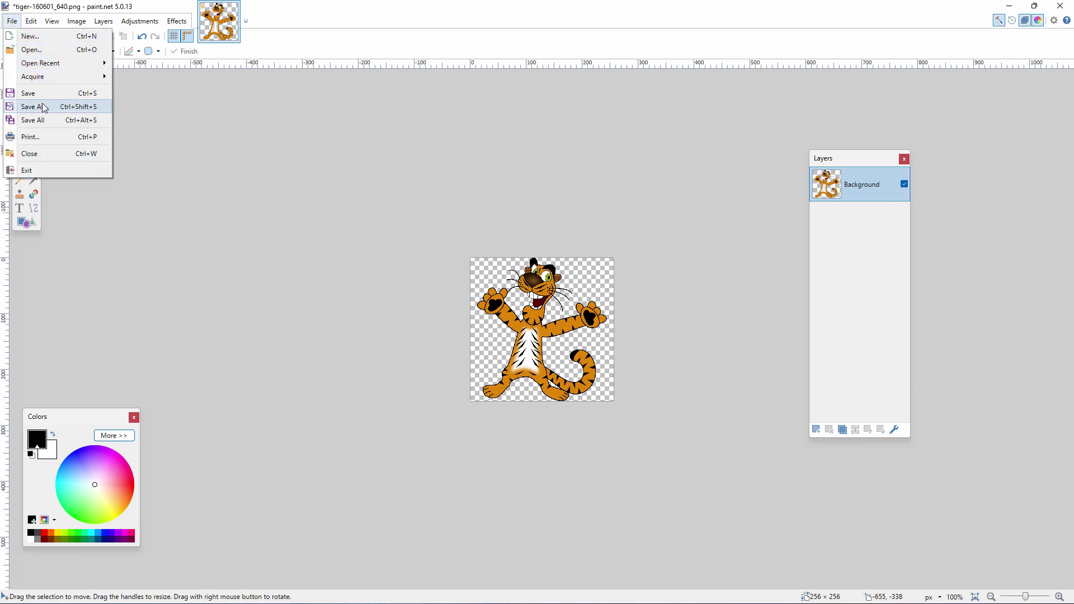
pyautogui.click(44, 108)
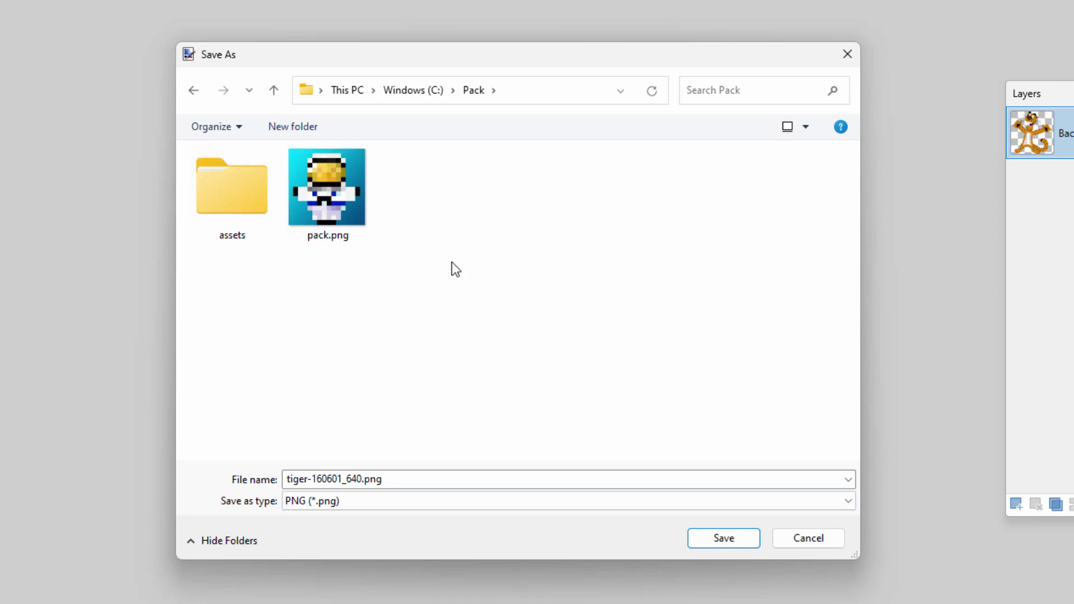
pyautogui.click(811, 538)
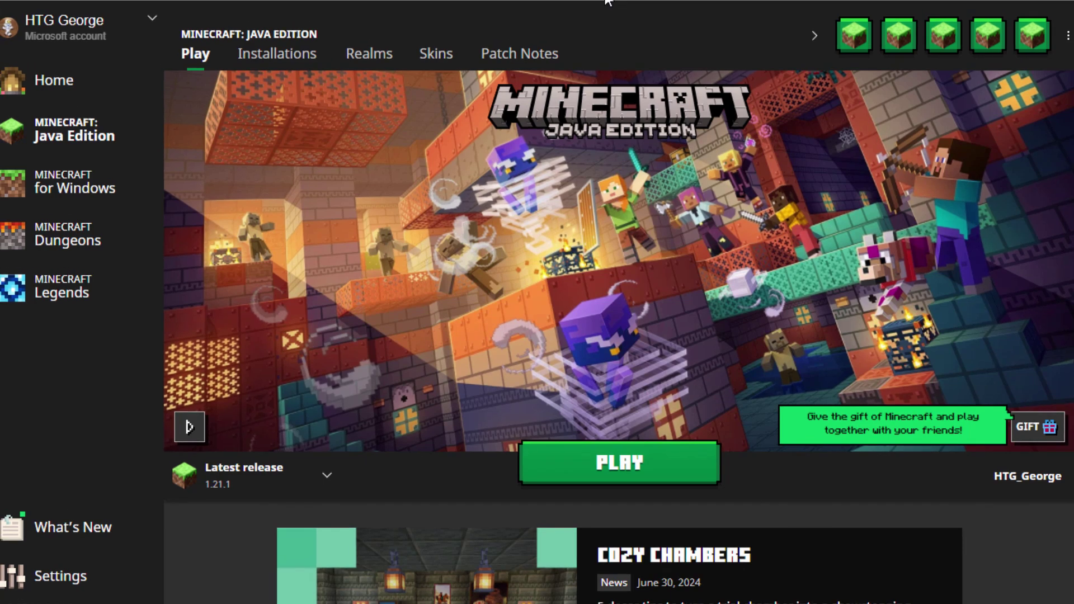
# Step: Open the Latest release installation's game folder from the launcher's Installations list
pyautogui.click(291, 55)
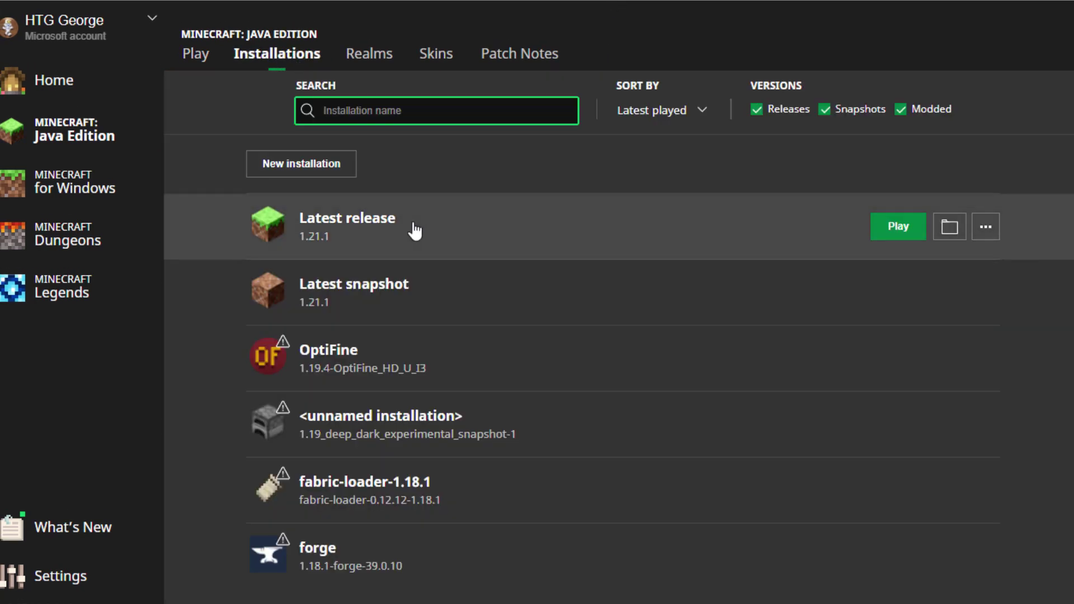
pyautogui.click(950, 230)
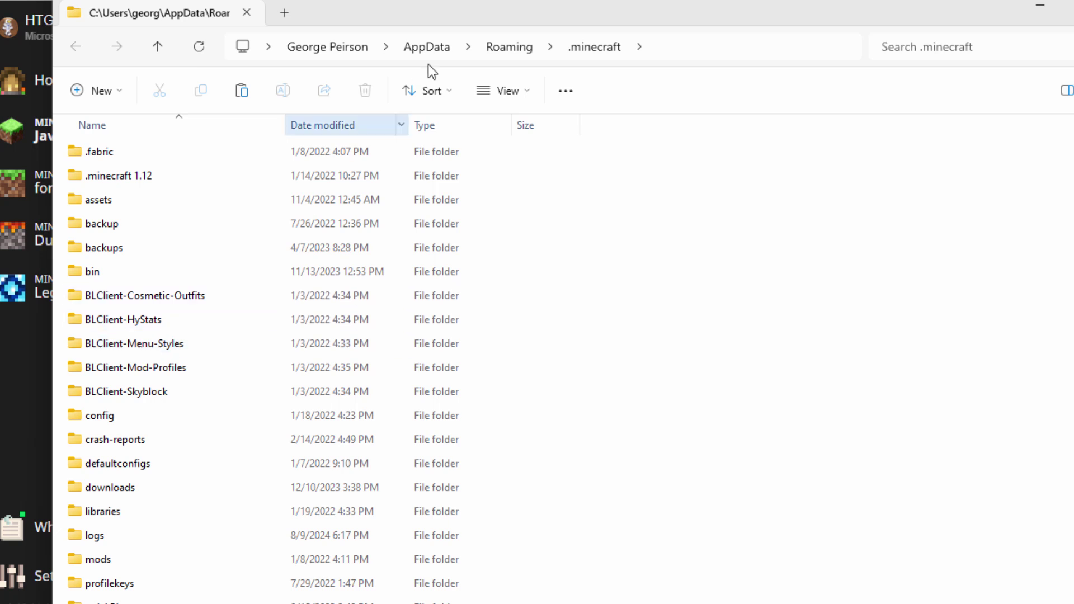
# Step: Go to %appdata%\.minecraft in one window and close the duplicate .minecraft window
pyautogui.moveTo(426, 11); pyautogui.dragTo(427, 44)
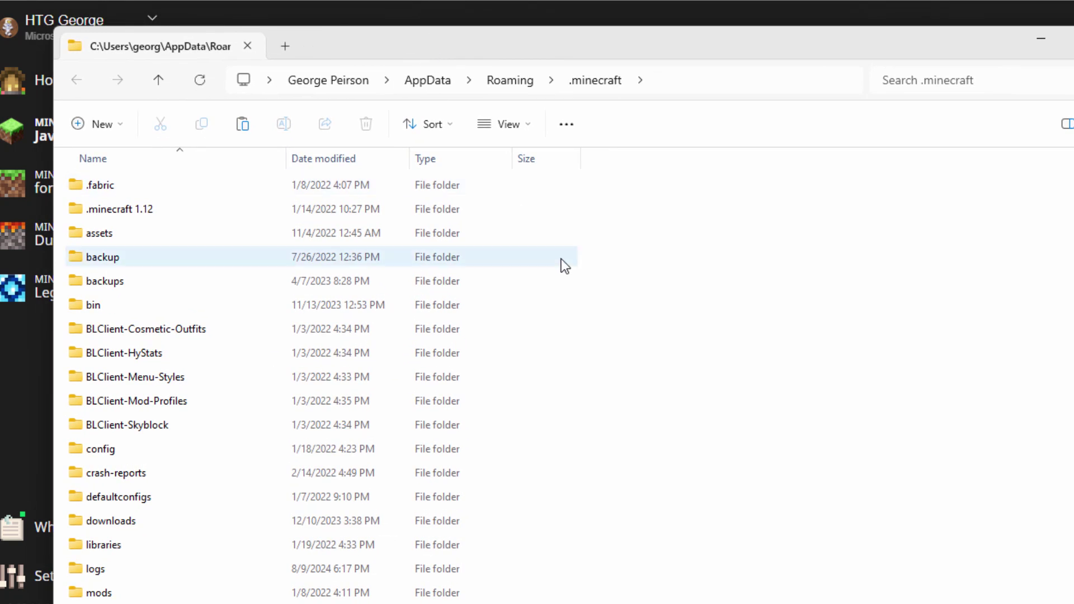
pyautogui.moveTo(840, 236); pyautogui.dragTo(779, 140)
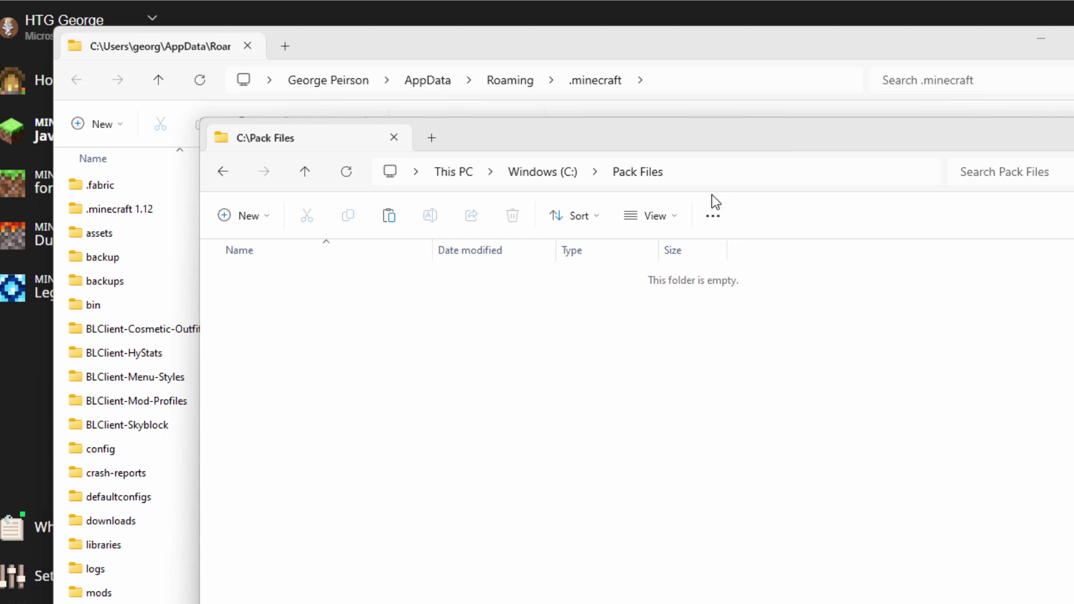
pyautogui.click(718, 175)
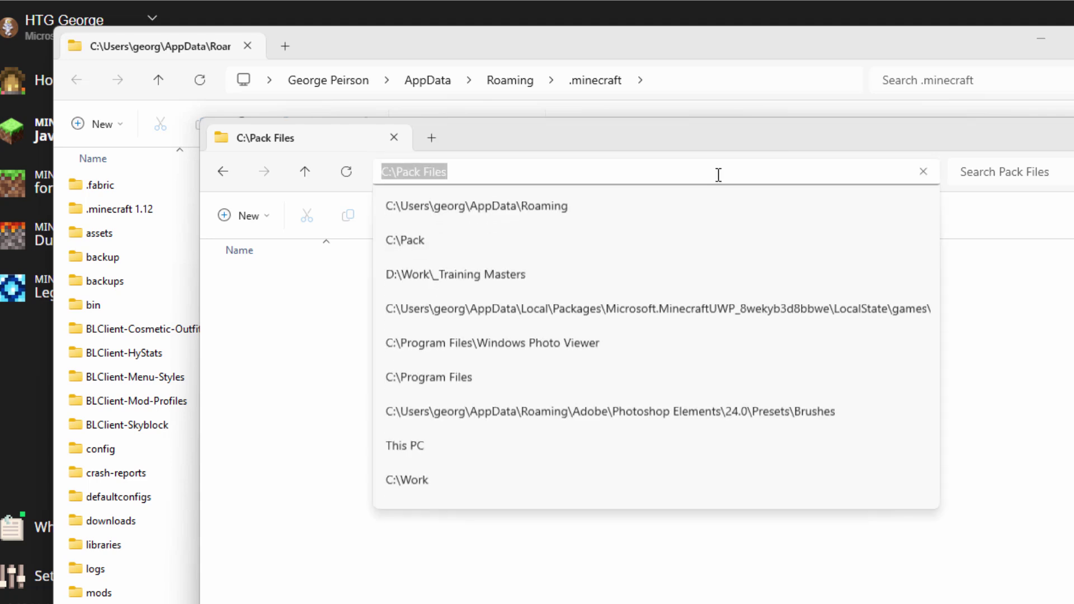
pyautogui.write('%appdata')
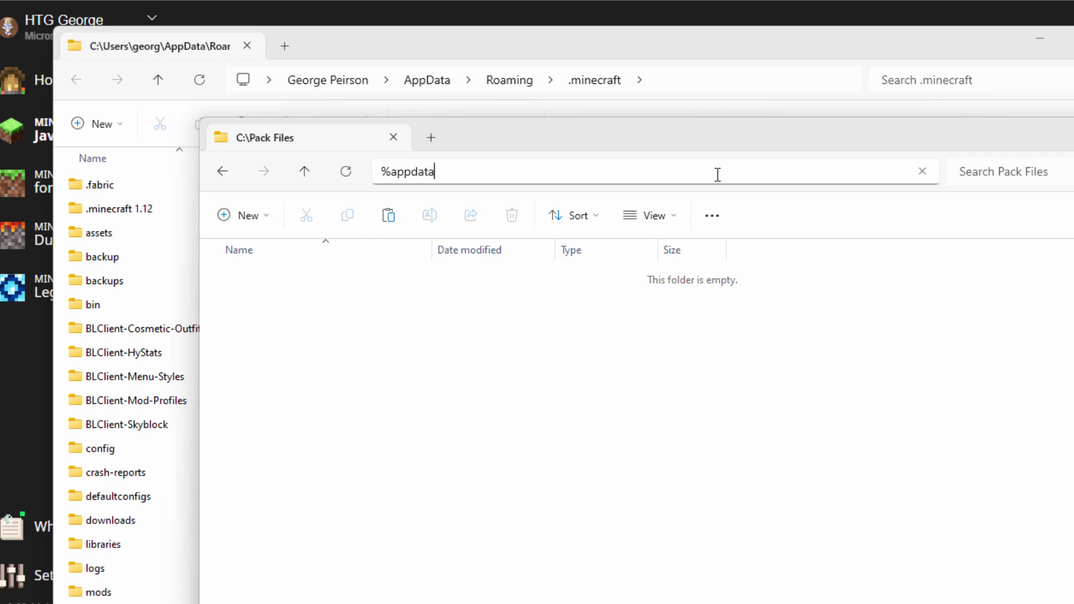
pyautogui.write('%')
pyautogui.press('Return')
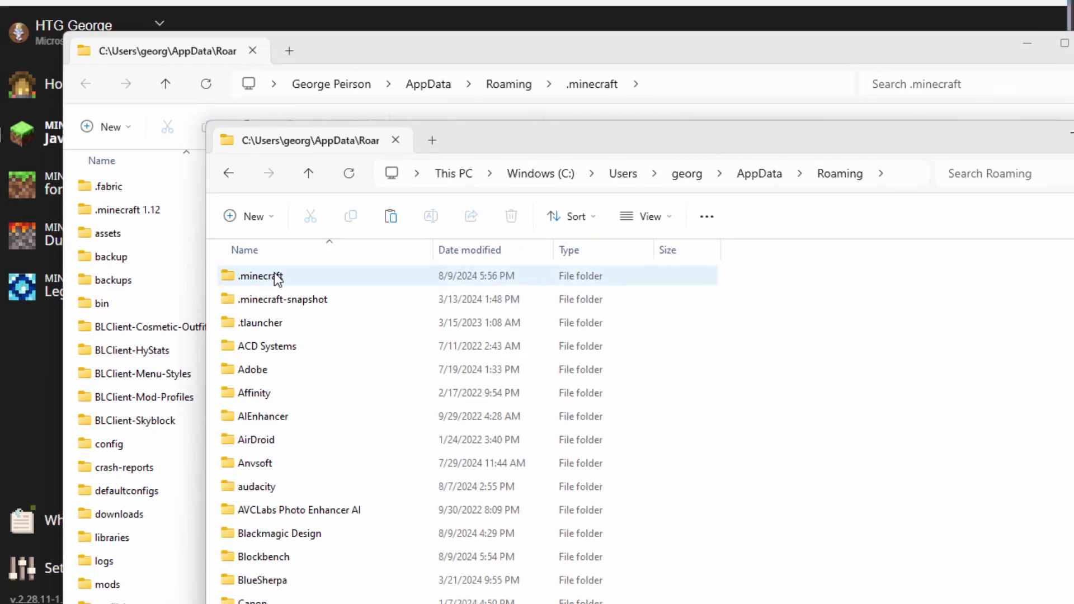
pyautogui.doubleClick(275, 277)
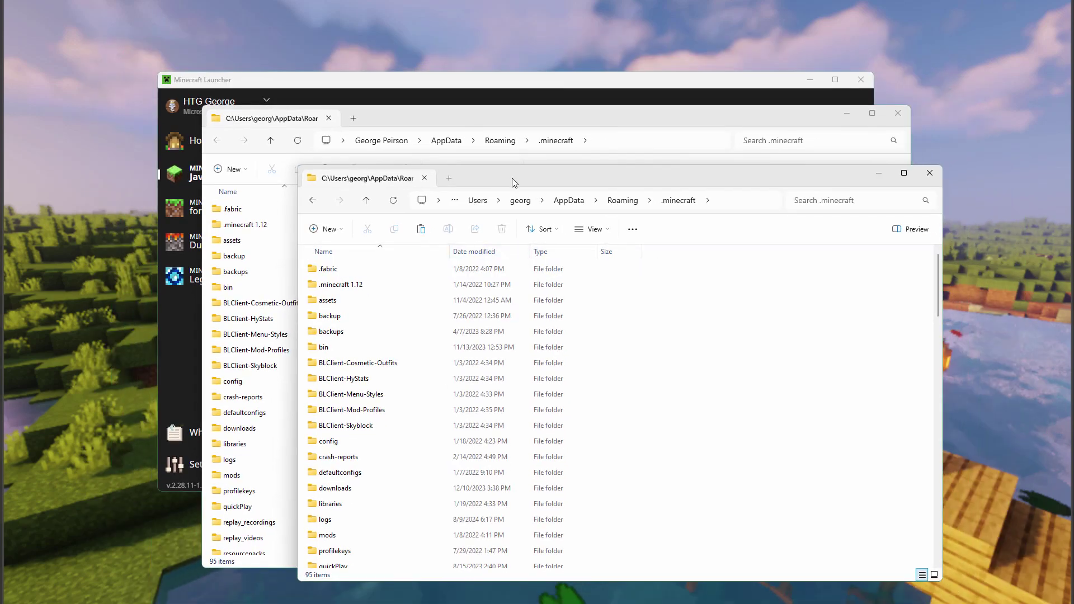
pyautogui.moveTo(511, 178); pyautogui.dragTo(516, 183)
pyautogui.hotkey('ctrl', 'w')
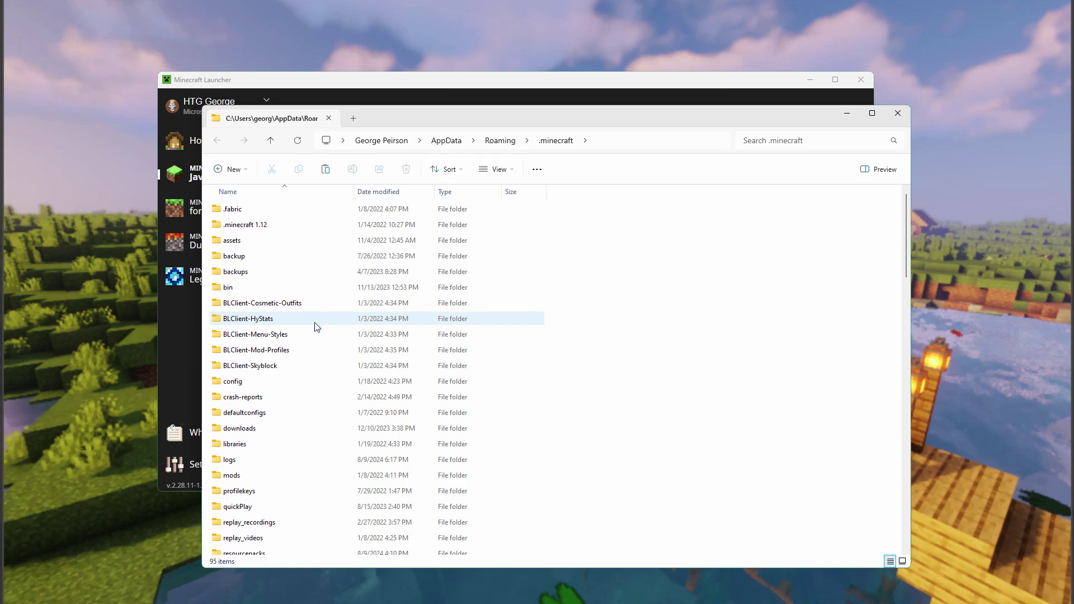
# Step: Open versions\1.21.1 and show its files as large icons
pyautogui.scroll(-8, 315, 326)
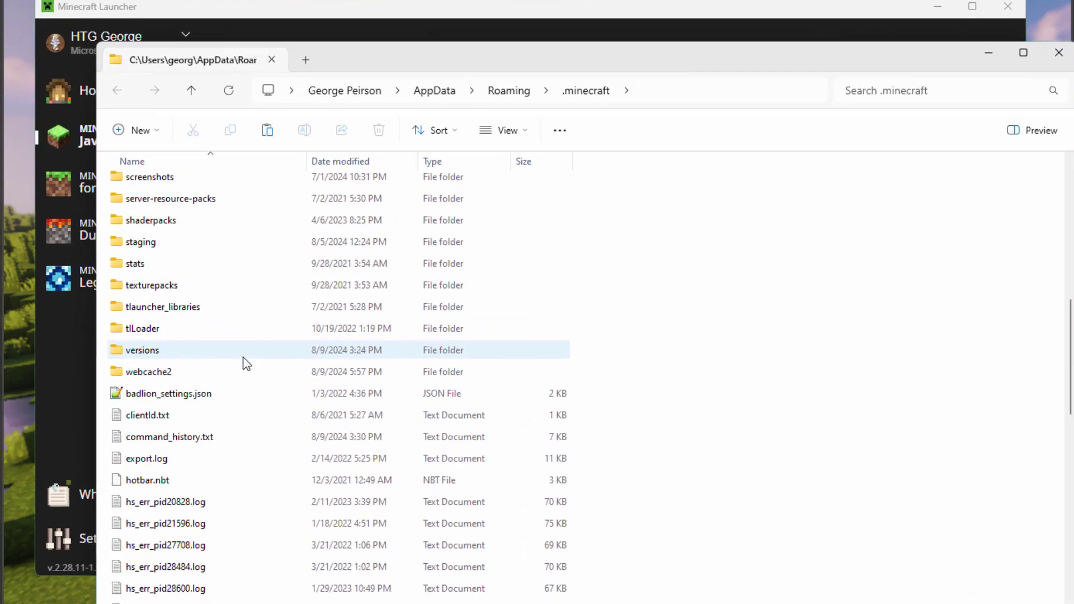
pyautogui.doubleClick(92, 356)
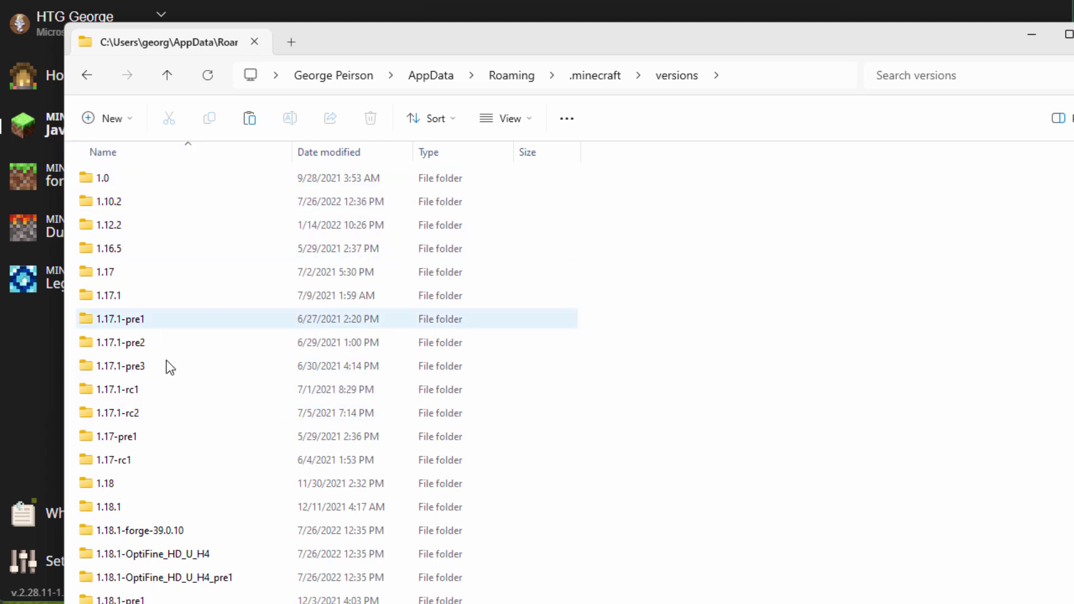
pyautogui.scroll(-3, 201, 307)
pyautogui.scroll(-15, 198, 255)
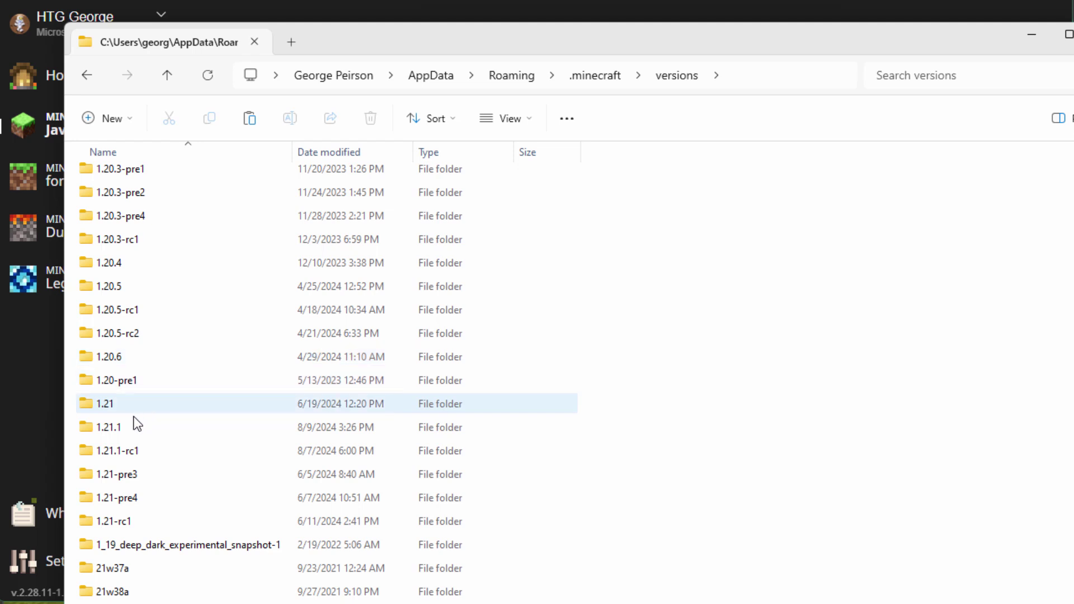
pyautogui.doubleClick(86, 428)
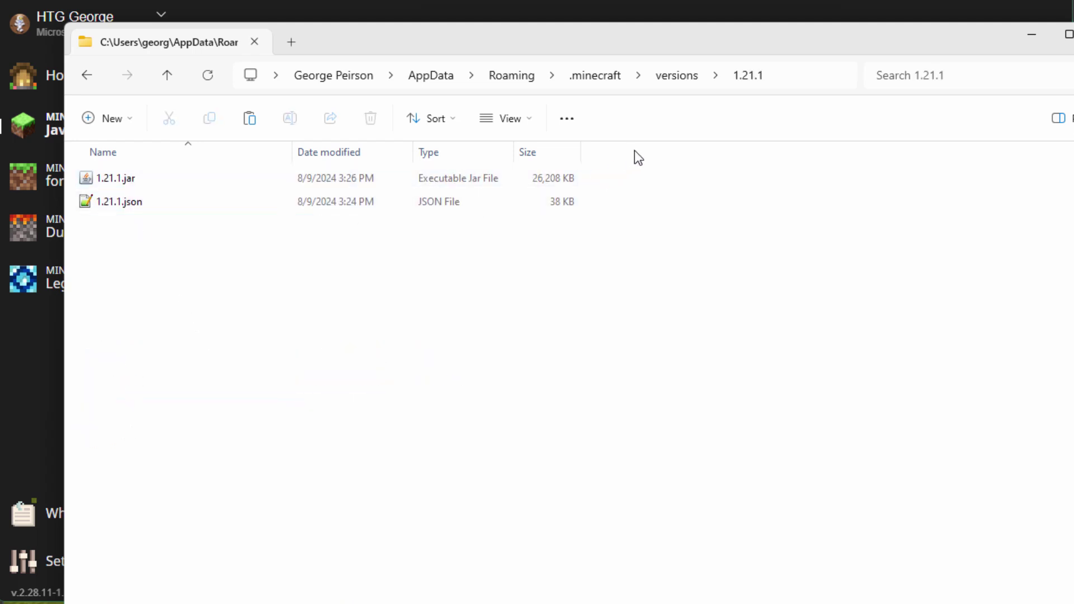
pyautogui.click(532, 119)
pyautogui.click(481, 183)
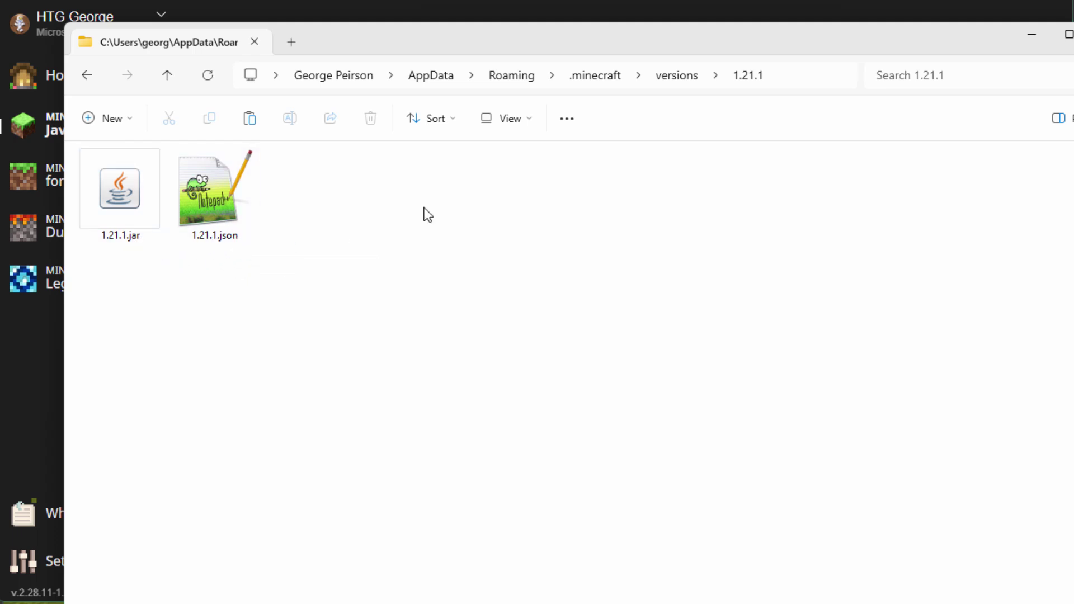
pyautogui.click(534, 123)
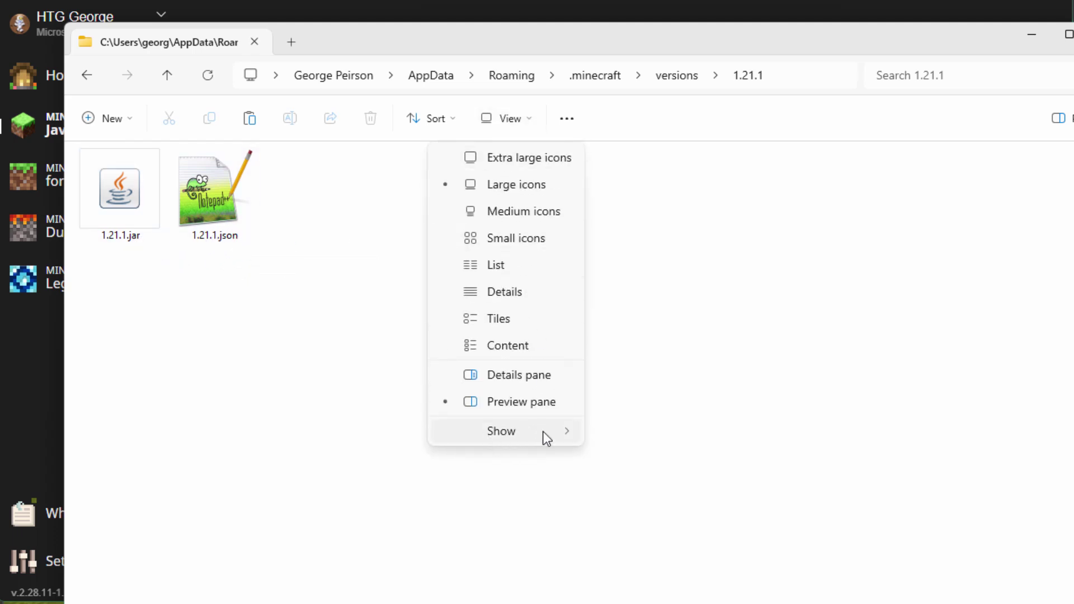
pyautogui.moveTo(520, 437)
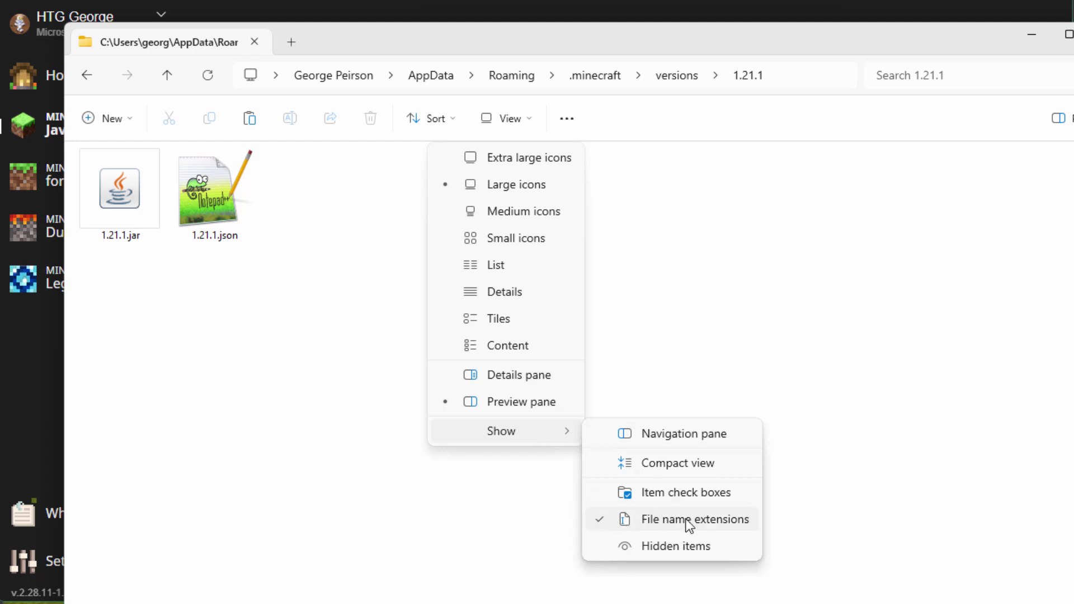
pyautogui.click(464, 473)
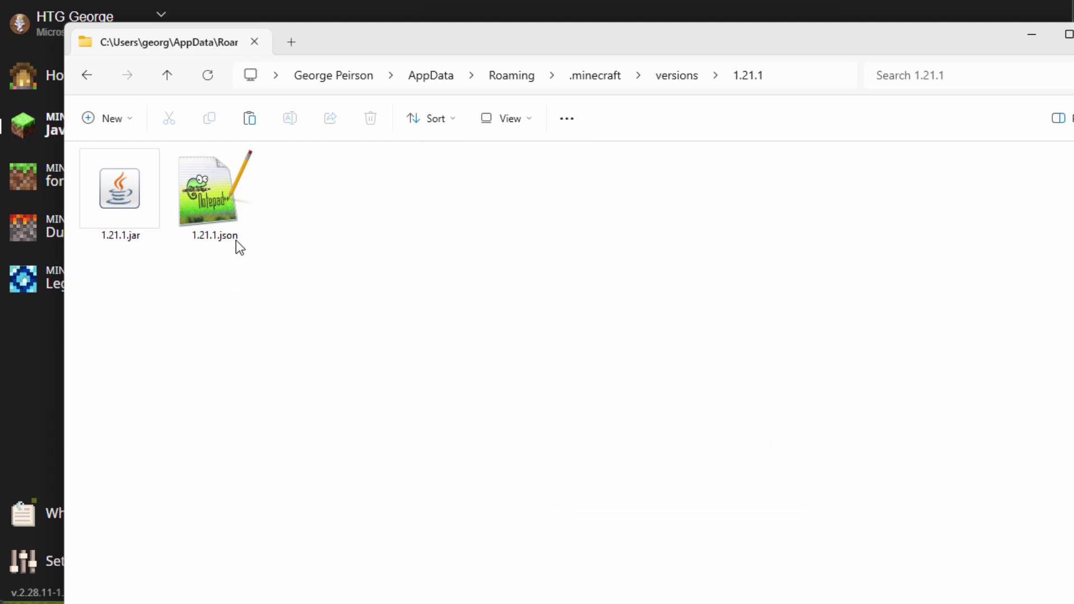
# Step: Drag 1.21.1.jar into the C:\Pack window, then close the 1.21.1 folder
pyautogui.click(99, 221)
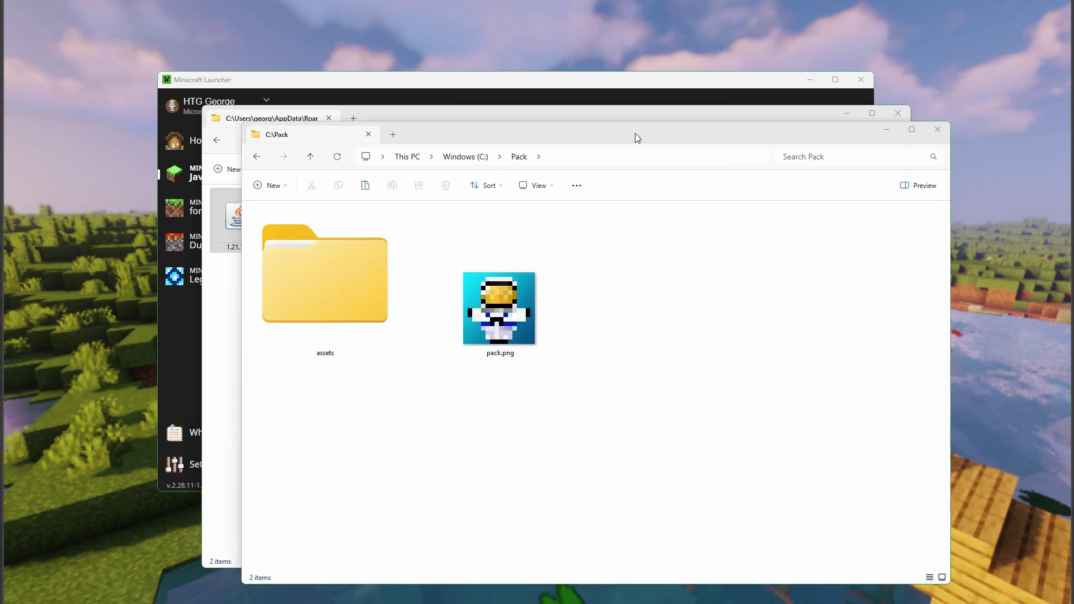
pyautogui.moveTo(636, 133); pyautogui.dragTo(792, 115)
pyautogui.click(822, 140)
pyautogui.moveTo(475, 210); pyautogui.dragTo(293, 377)
pyautogui.click(335, 390)
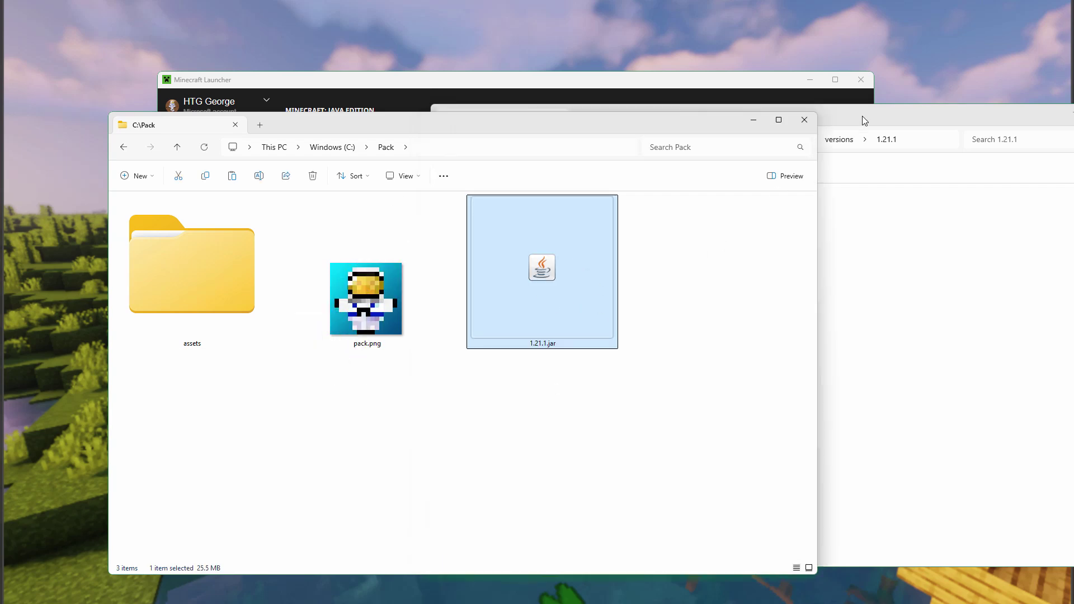
pyautogui.moveTo(865, 121); pyautogui.dragTo(663, 126)
pyautogui.click(922, 133)
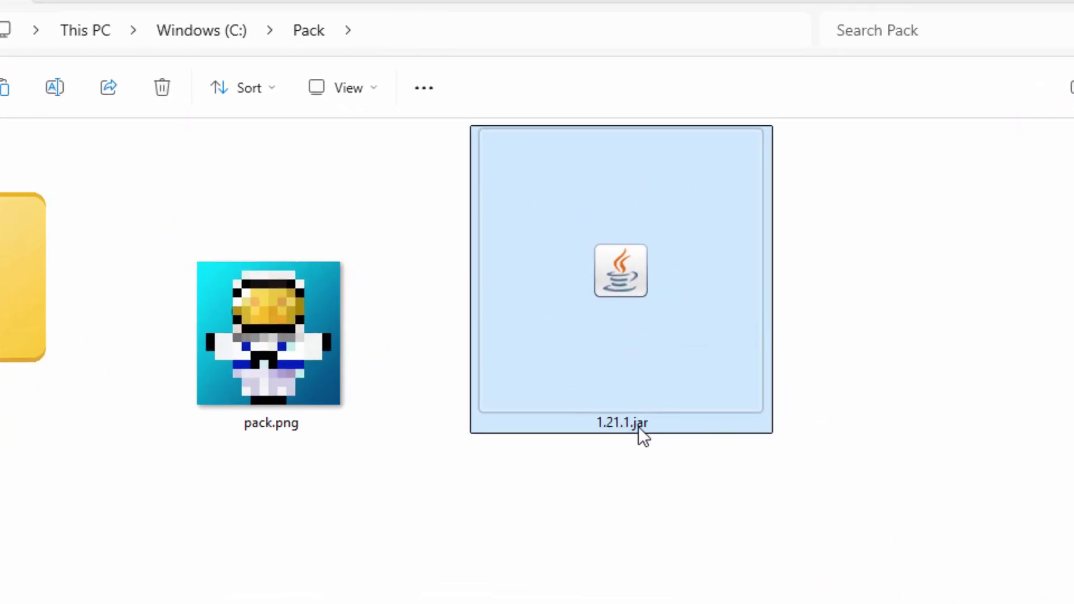
# Step: Rename 1.21.1.jar to 1.21.1.zip and confirm the extension change
pyautogui.click(639, 425)
pyautogui.click(657, 428)
pyautogui.press('BackSpace')
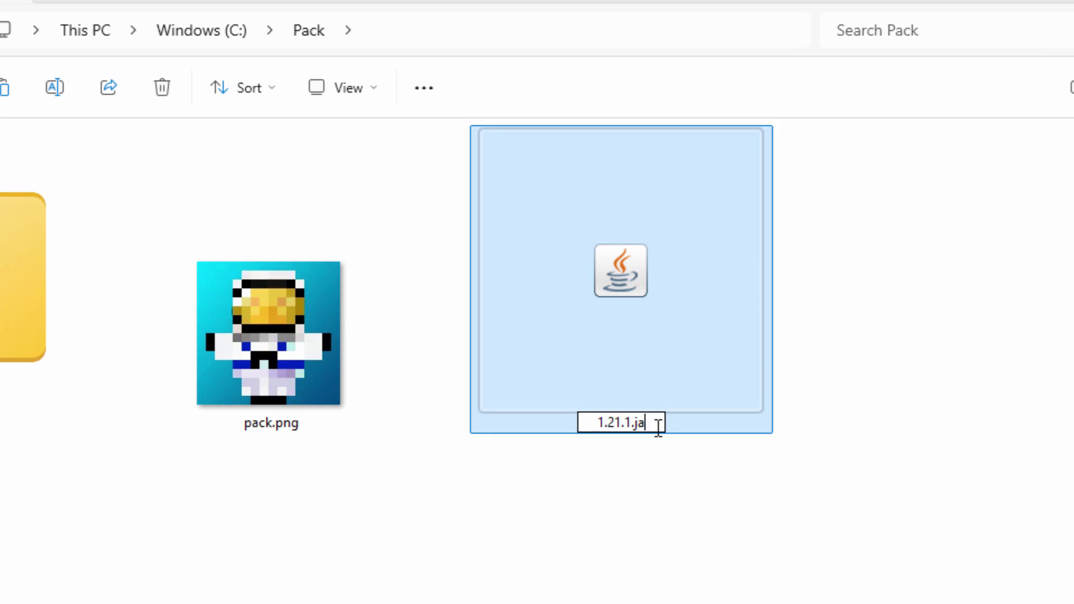
pyautogui.press('BackSpace')
pyautogui.press('BackSpace')
pyautogui.write('zip')
pyautogui.press('Return')
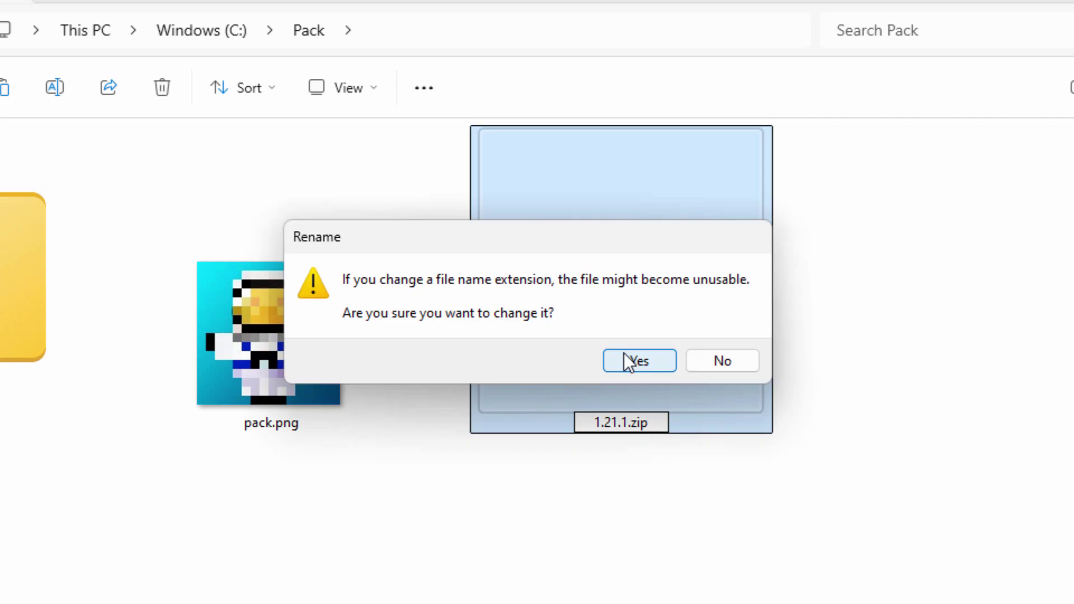
pyautogui.click(626, 359)
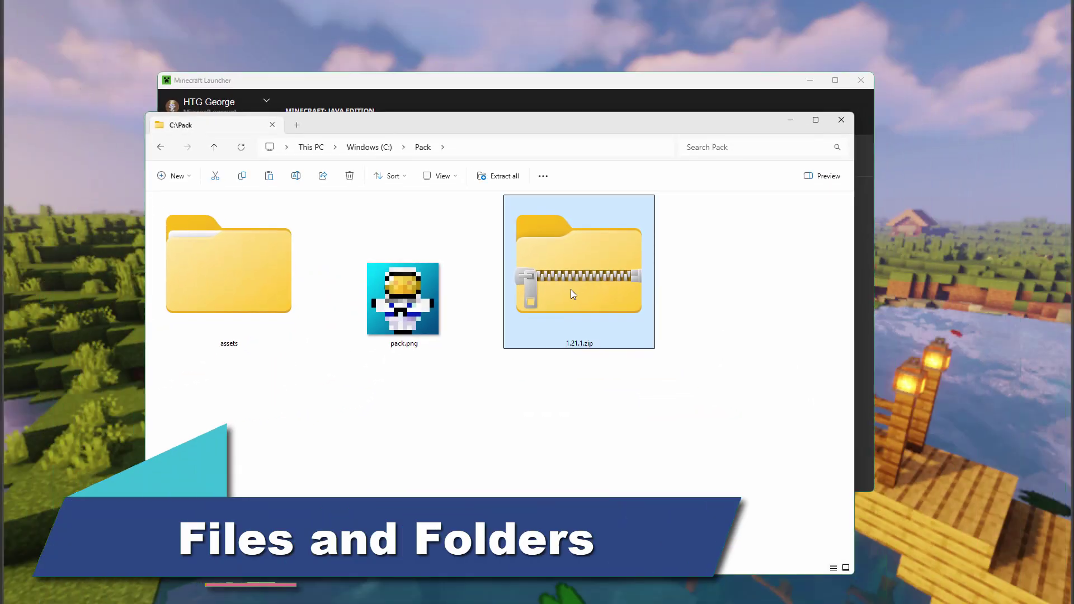
pyautogui.rightClick(570, 290)
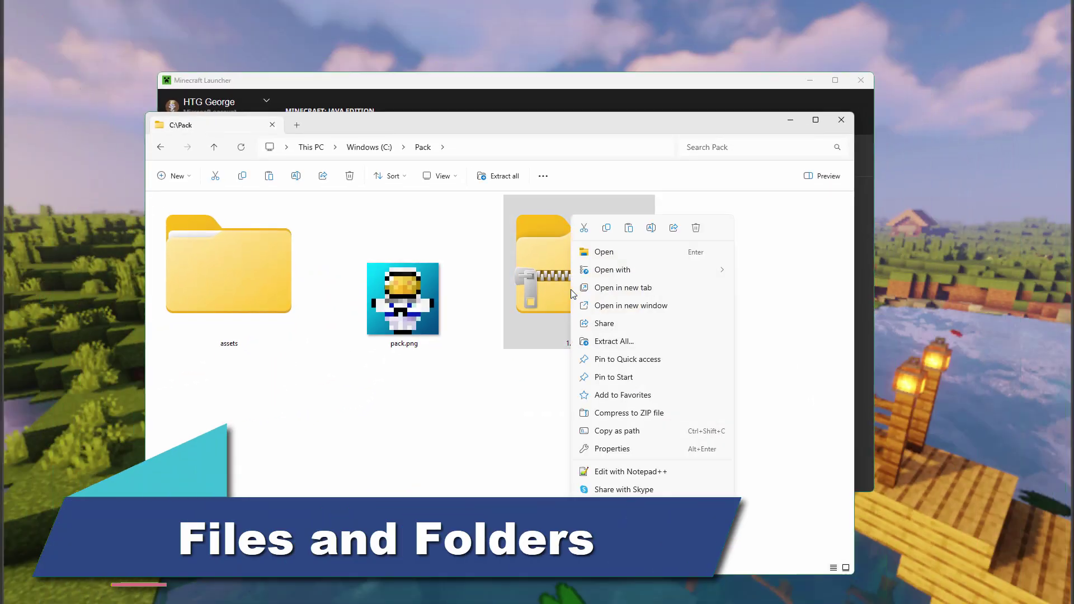
# Step: Open 1.21.1.zip in a new window, browse to assets\minecraft\textures\block and use List view
pyautogui.click(621, 309)
pyautogui.moveTo(457, 140); pyautogui.dragTo(639, 168)
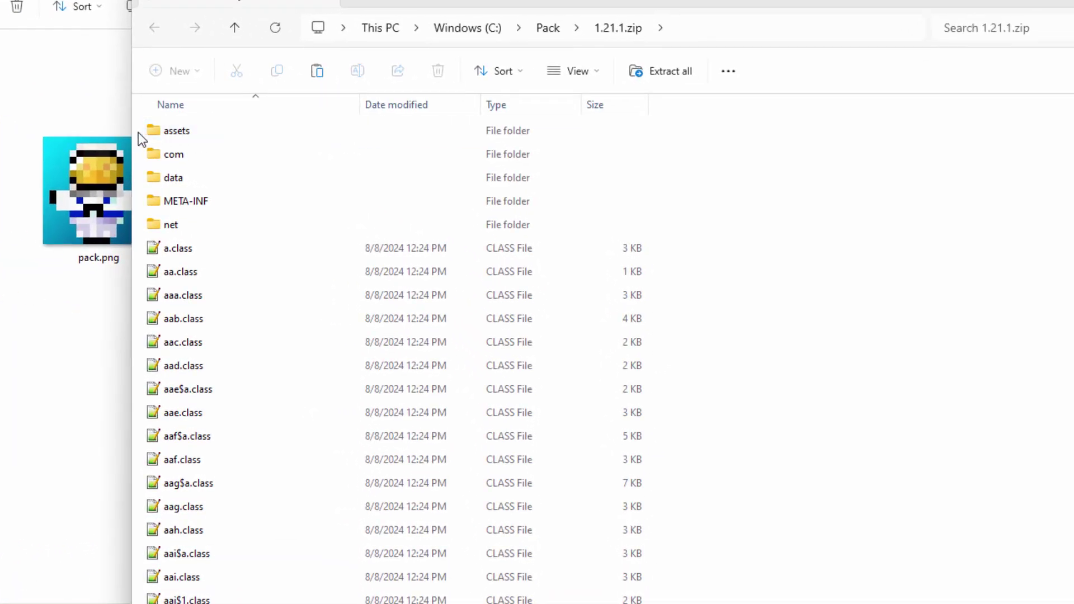
pyautogui.doubleClick(152, 130)
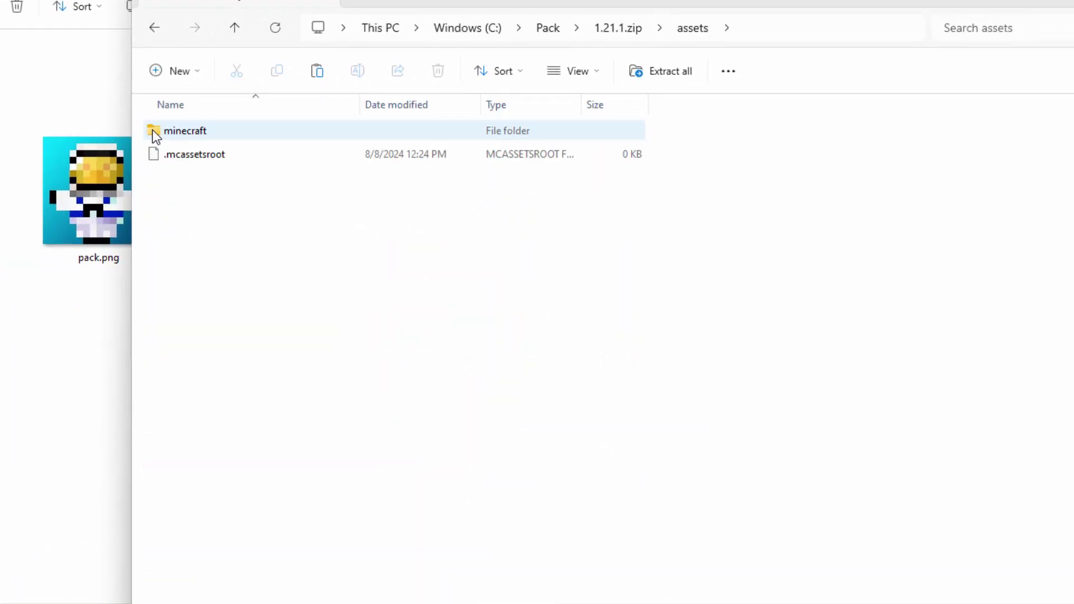
pyautogui.doubleClick(157, 130)
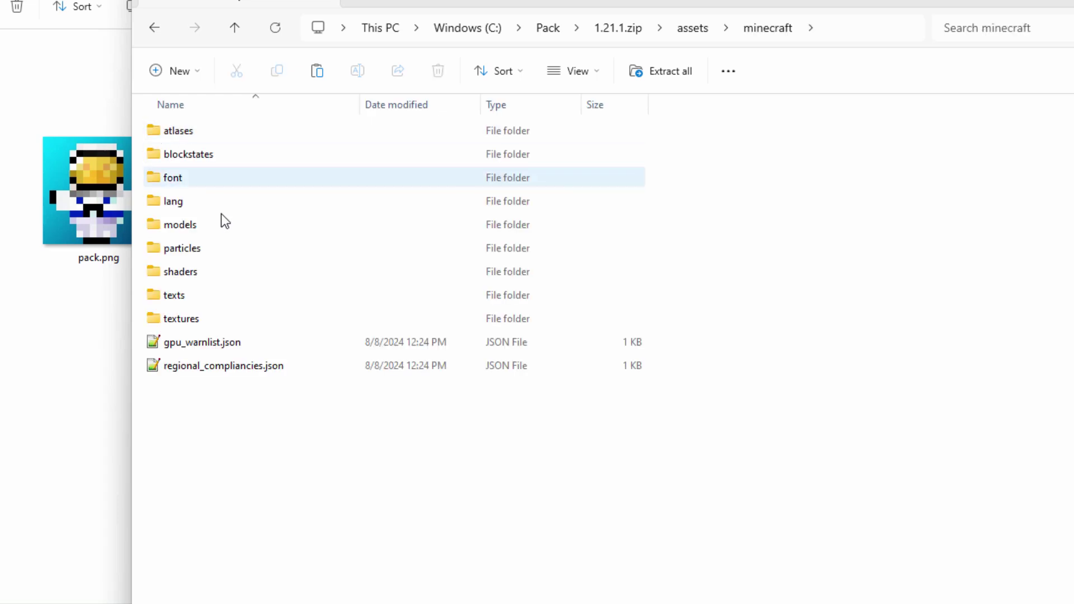
pyautogui.doubleClick(158, 321)
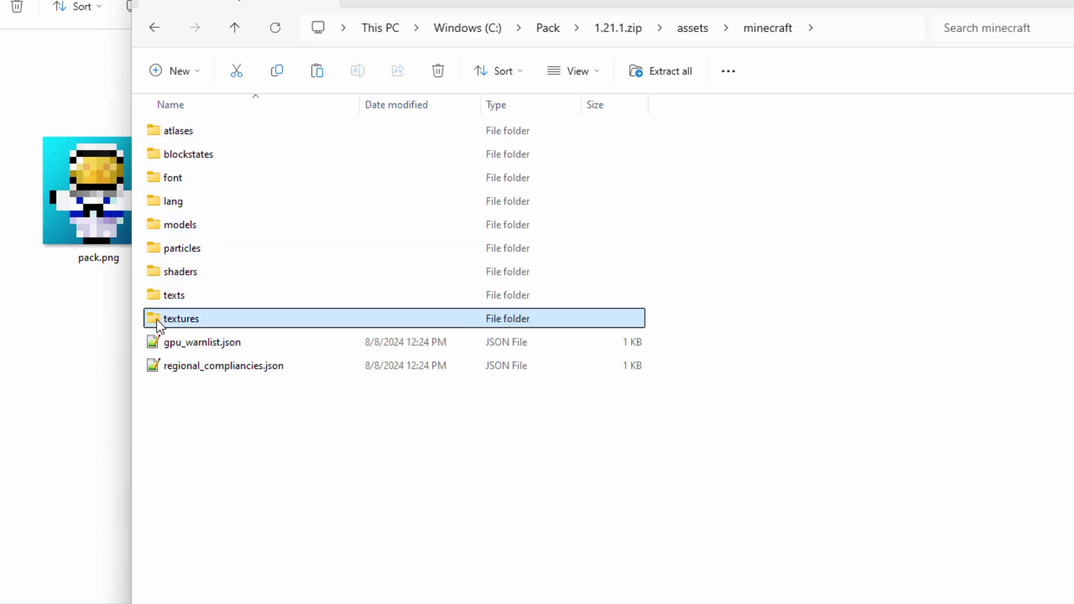
pyautogui.doubleClick(156, 129)
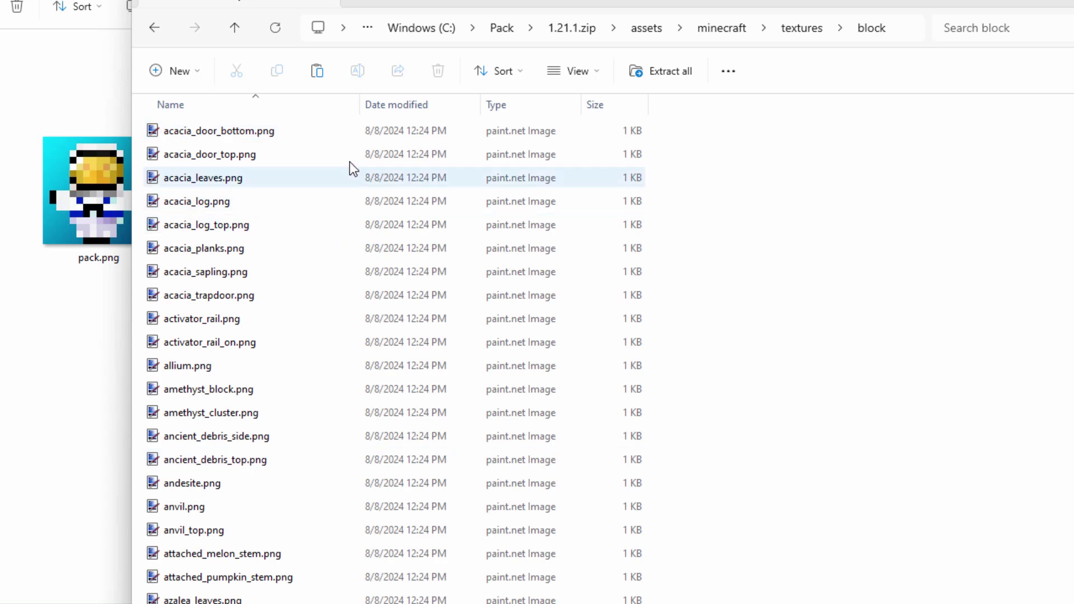
pyautogui.click(593, 76)
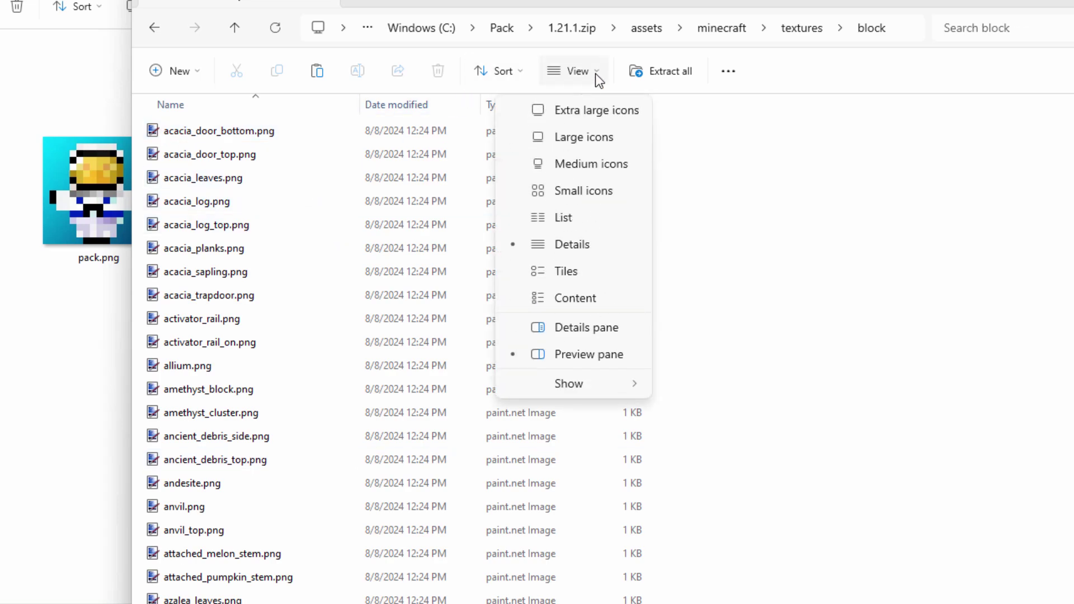
pyautogui.click(580, 218)
pyautogui.click(514, 226)
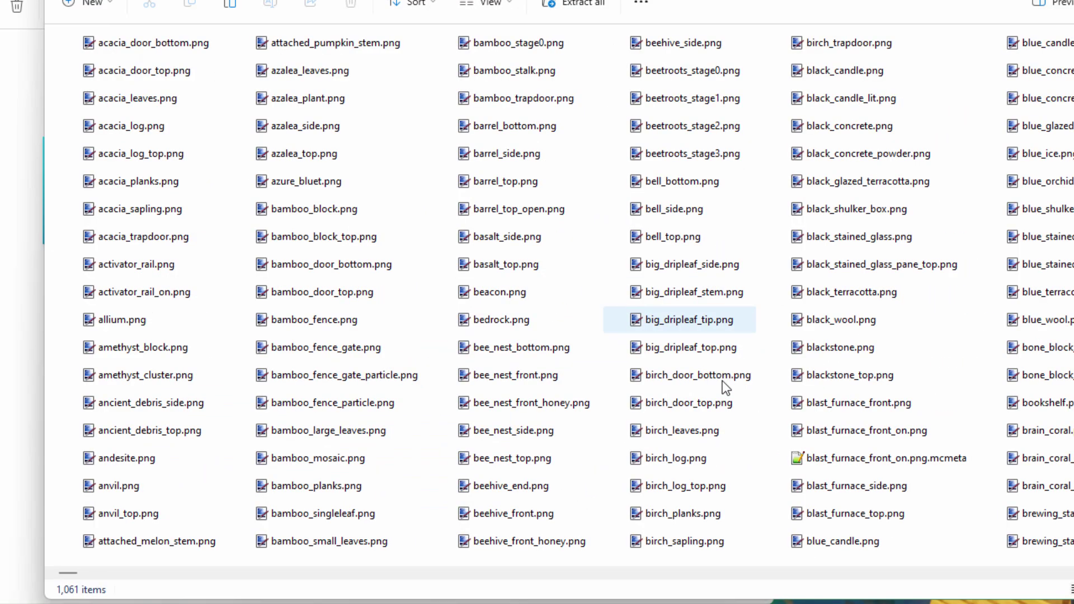
# Step: Copy stone.png from the zip's block textures into C:\Pack
pyautogui.scroll(-5, 686, 576)
pyautogui.scroll(-15, 684, 575)
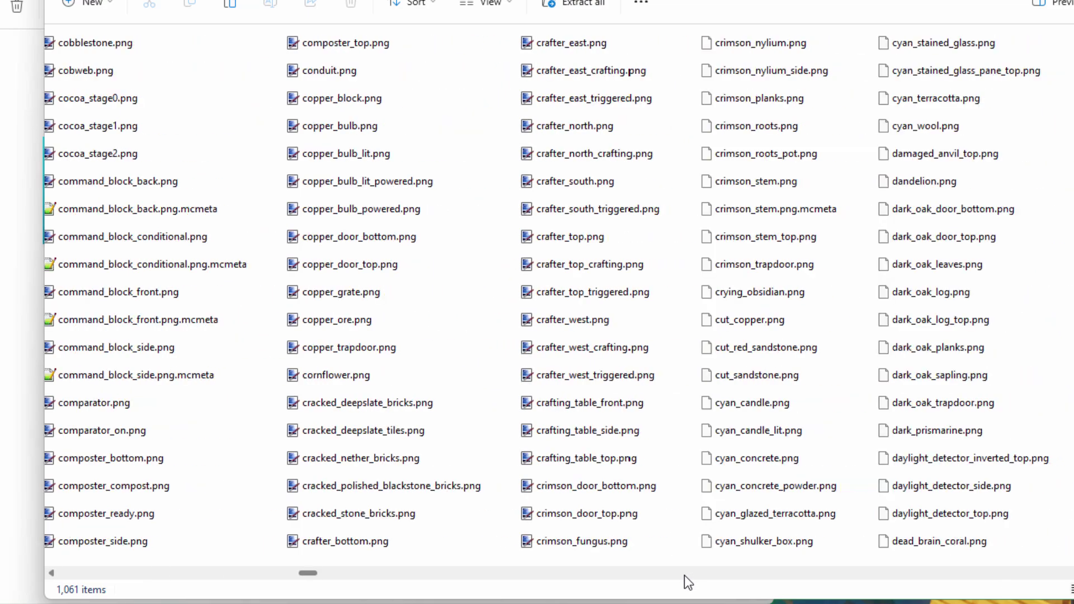
pyautogui.moveTo(328, 461); pyautogui.dragTo(146, 424)
pyautogui.click(179, 437)
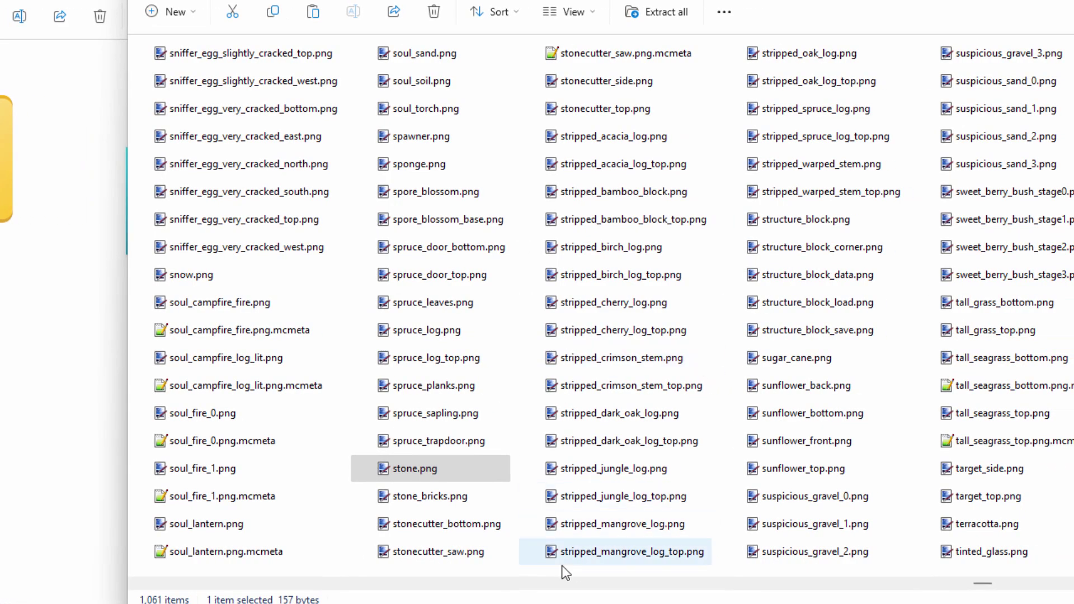
pyautogui.hscroll(-8, 495, 581)
pyautogui.hscroll(-15, 494, 582)
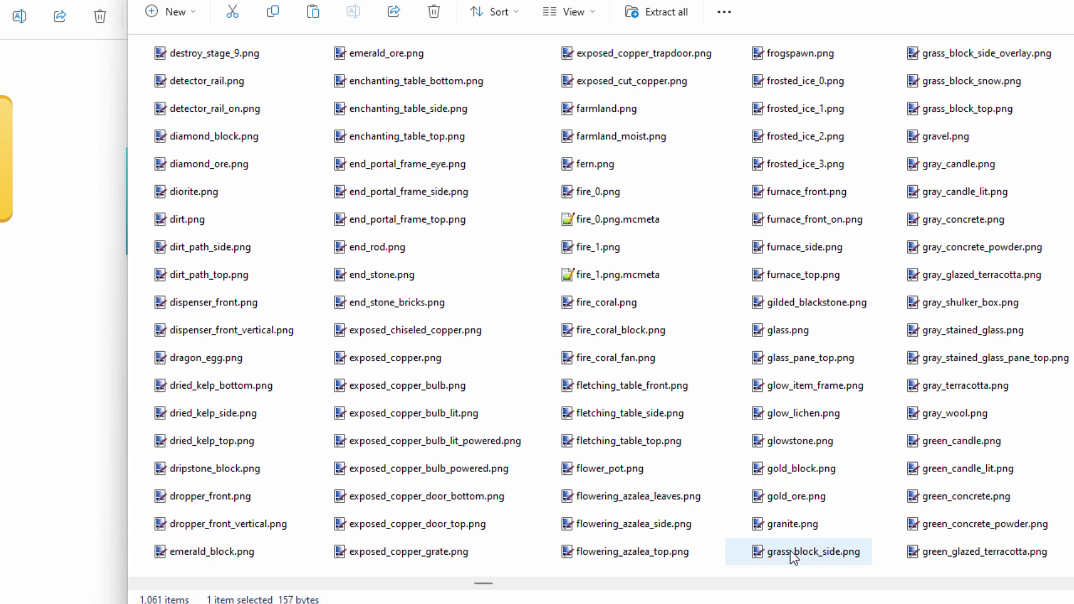
# Step: Copy grass_block_side.png and grass_block_top.png from the zip into C:\Pack
pyautogui.moveTo(789, 552)
pyautogui.mouseDown()
pyautogui.moveTo(485, 484)
pyautogui.moveTo(9, 407)
pyautogui.mouseUp()
pyautogui.click(45, 417)
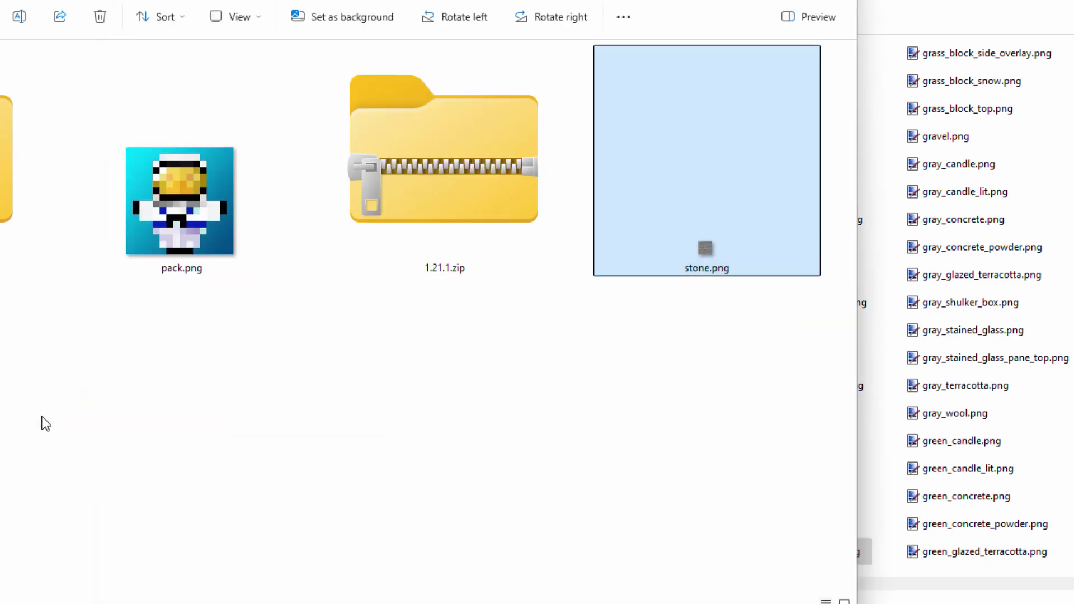
pyautogui.moveTo(917, 110); pyautogui.dragTo(95, 321)
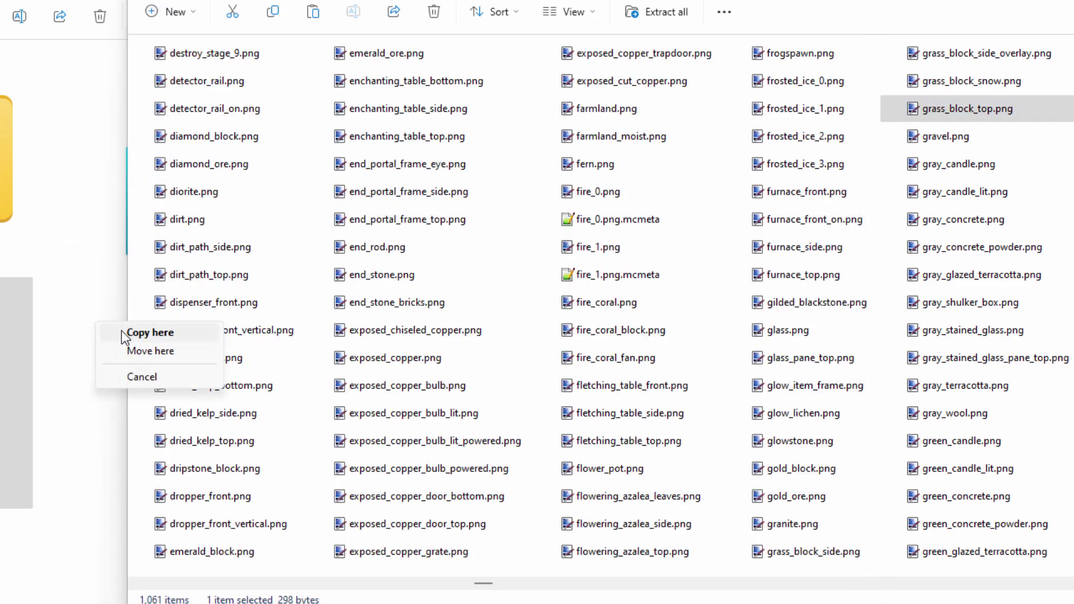
pyautogui.click(125, 335)
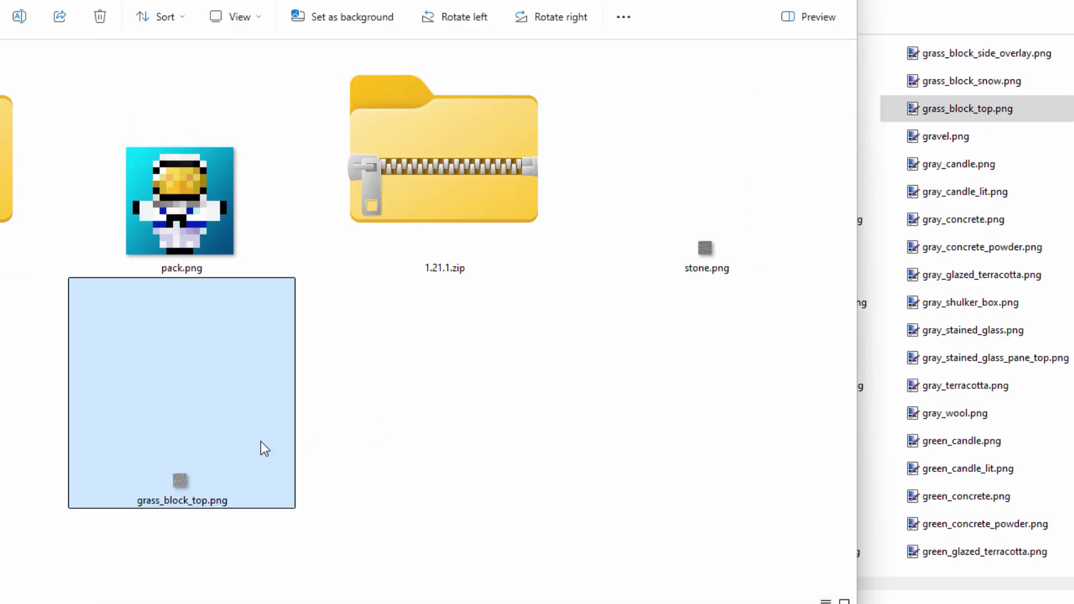
# Step: Copy glass.png into C:\Pack and close the zip's block folder window
pyautogui.click(950, 108)
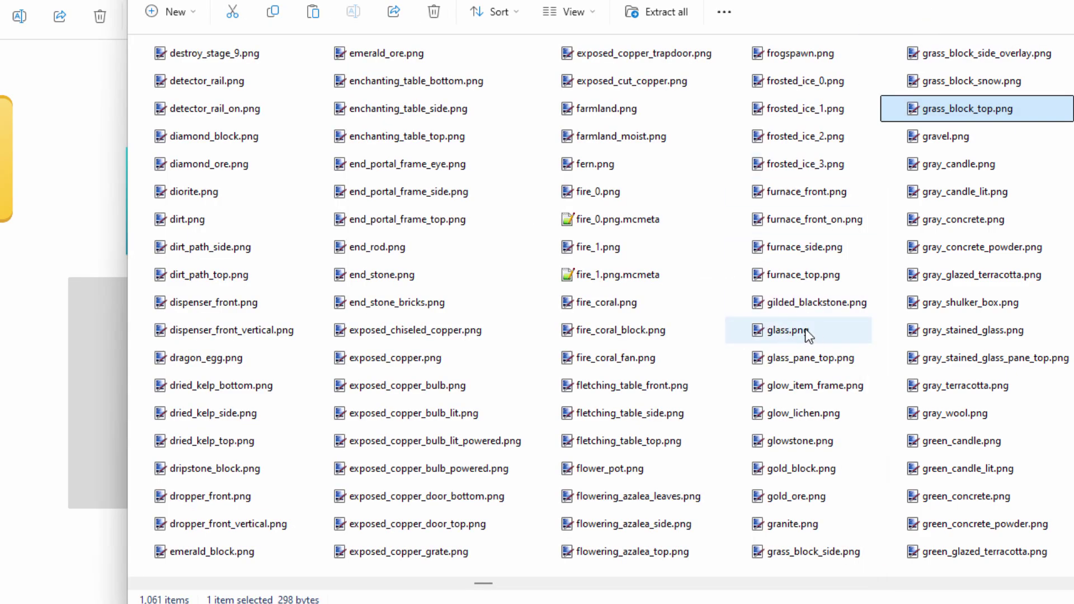
pyautogui.moveTo(781, 334); pyautogui.dragTo(31, 384)
pyautogui.click(63, 394)
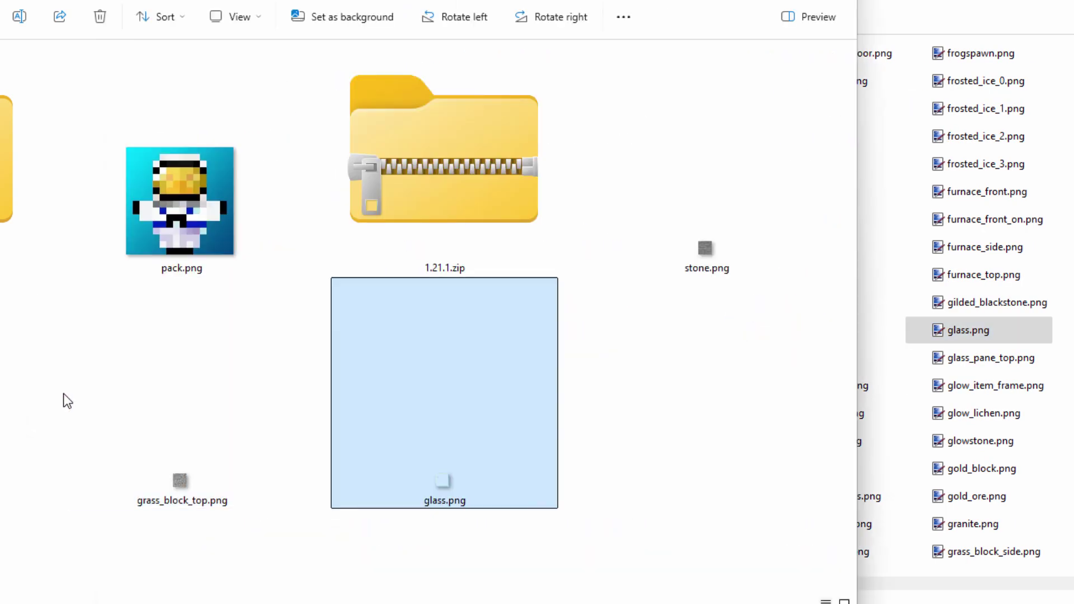
pyautogui.click(879, 189)
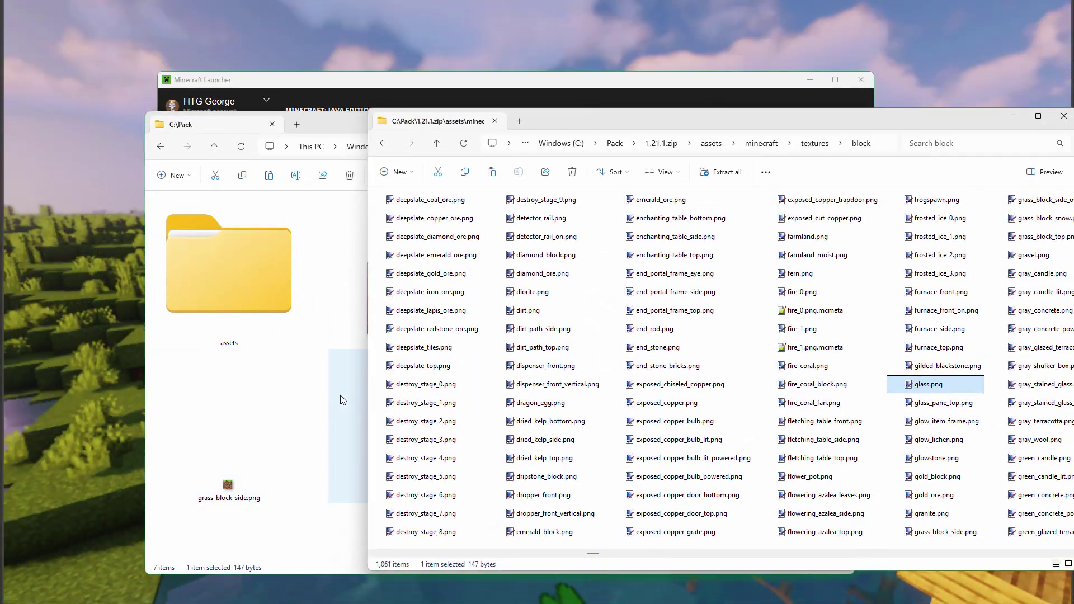
pyautogui.moveTo(974, 26); pyautogui.dragTo(856, 22)
pyautogui.click(966, 113)
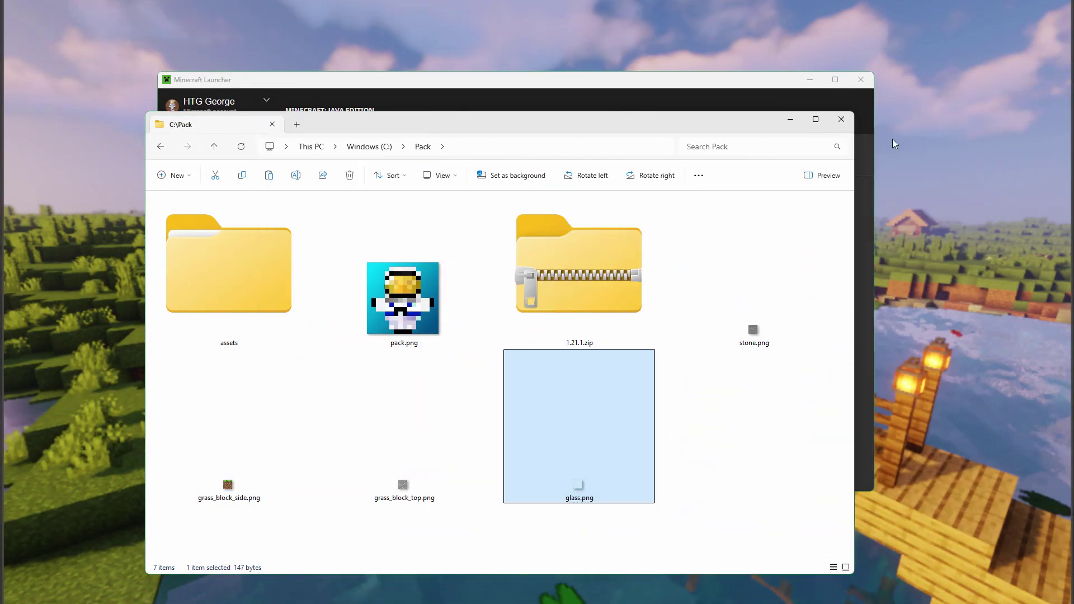
pyautogui.click(512, 508)
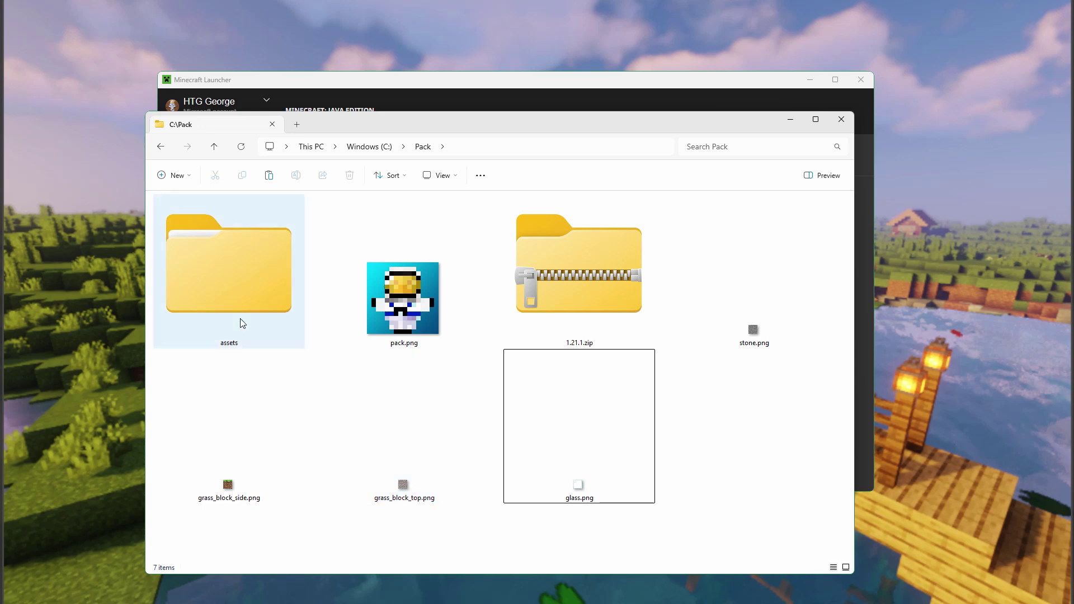
# Step: Check the old assets\minecraft\textures\block folder, then delete the assets folder from C:\Pack
pyautogui.doubleClick(230, 282)
pyautogui.doubleClick(230, 282)
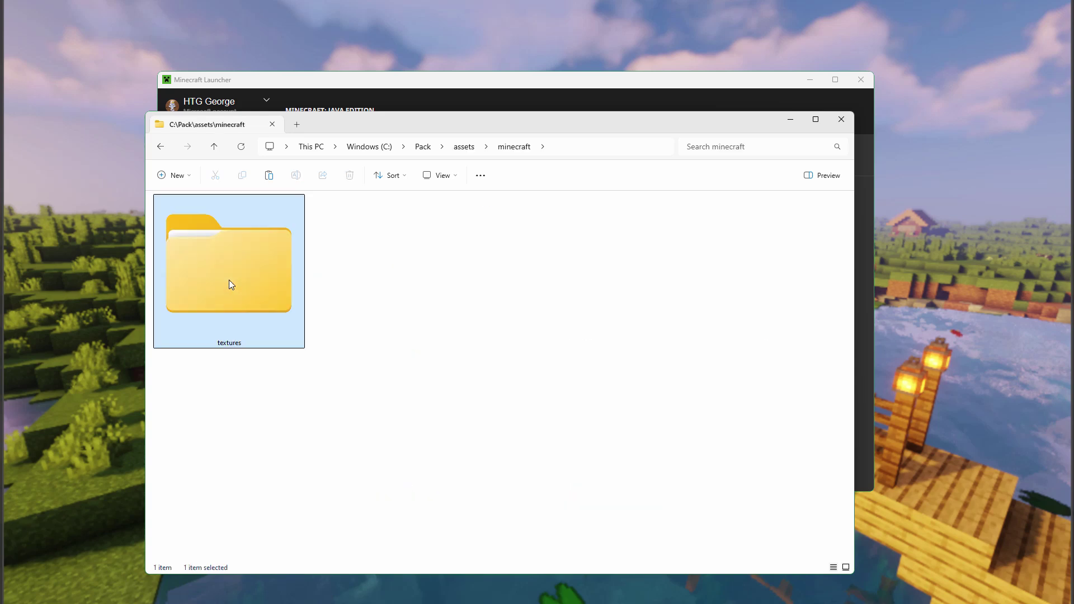
pyautogui.doubleClick(230, 282)
pyautogui.doubleClick(230, 283)
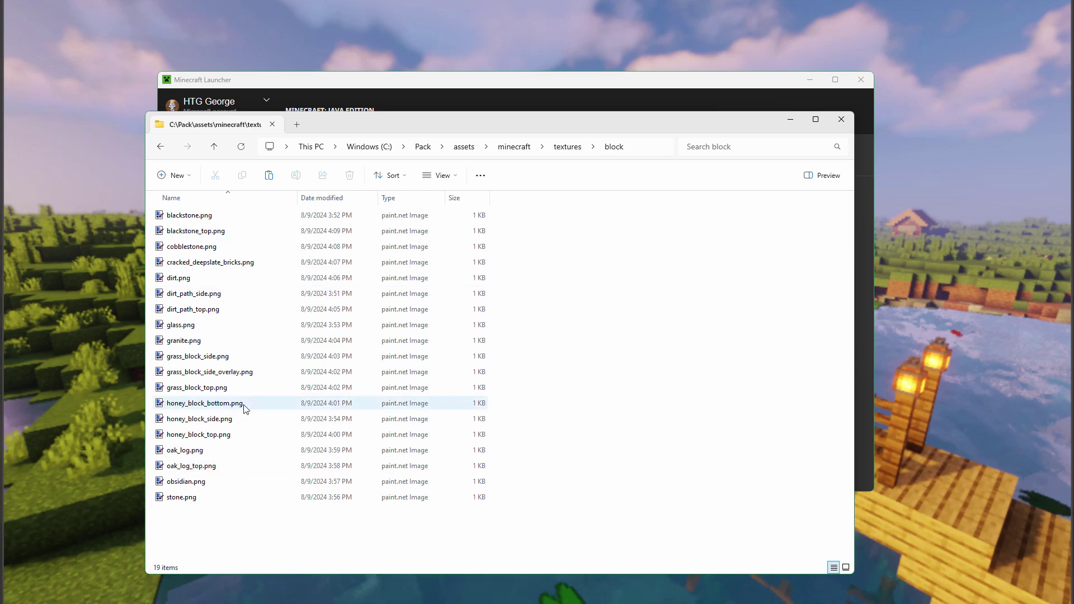
pyautogui.hotkey('alt', 'Left')
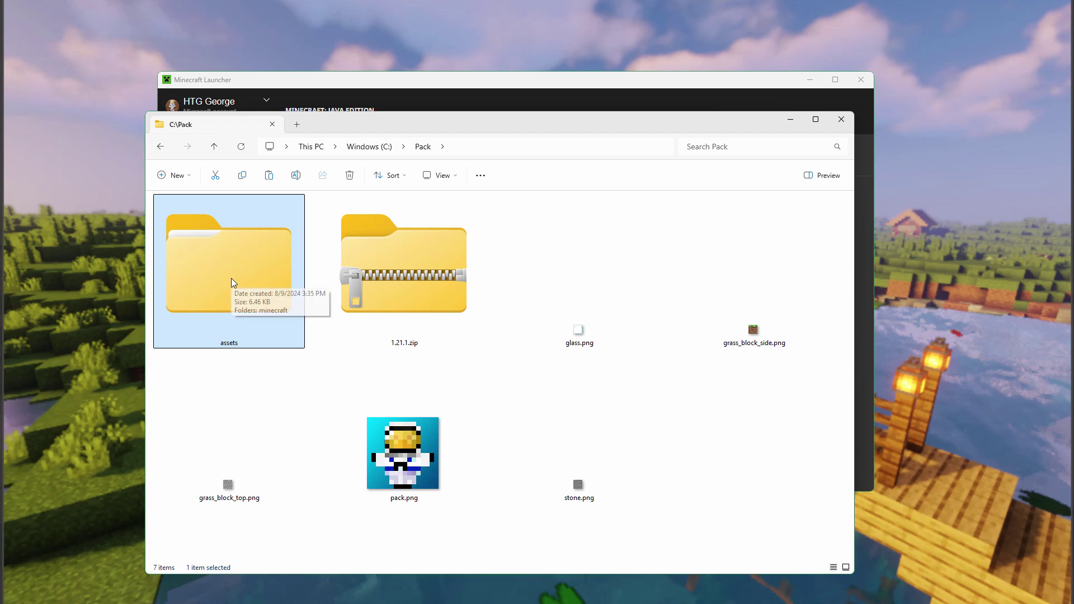
pyautogui.press('Delete')
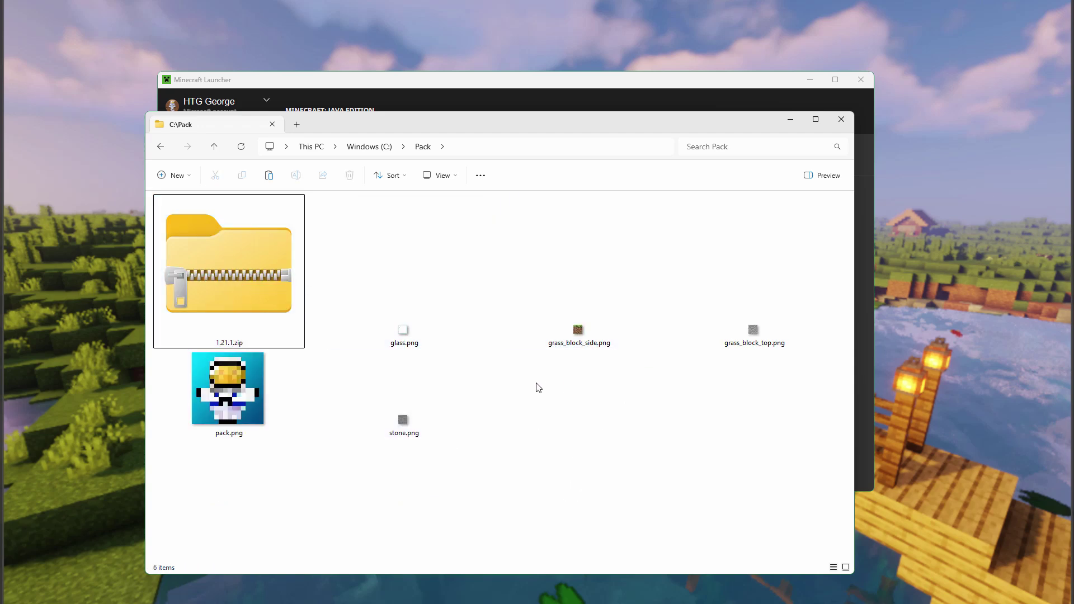
# Step: Create a new folder named 'assets' in C:\Pack and open it
pyautogui.click(244, 266)
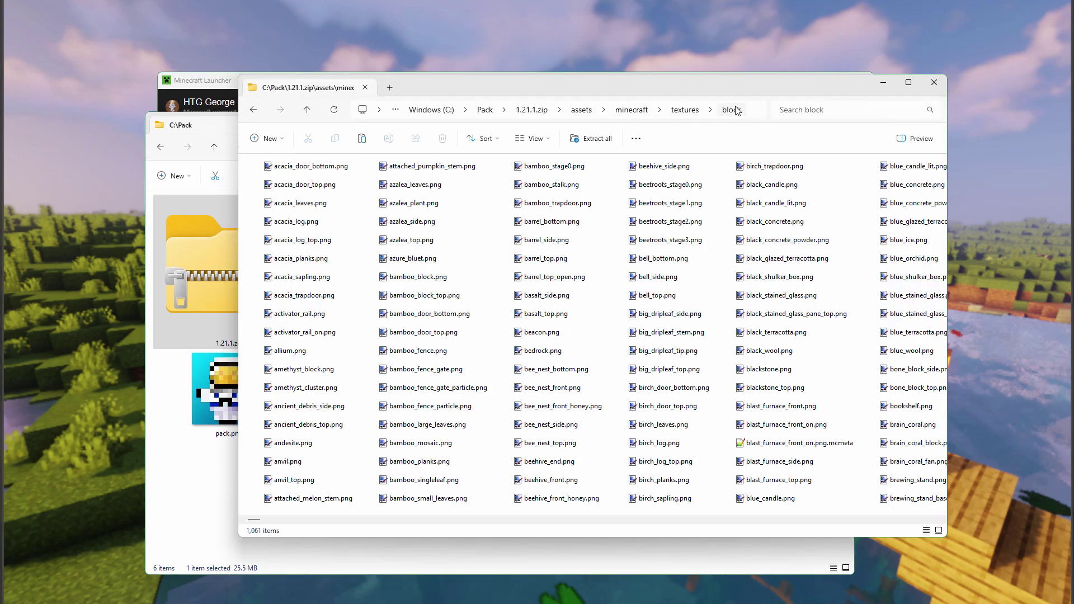
pyautogui.click(212, 129)
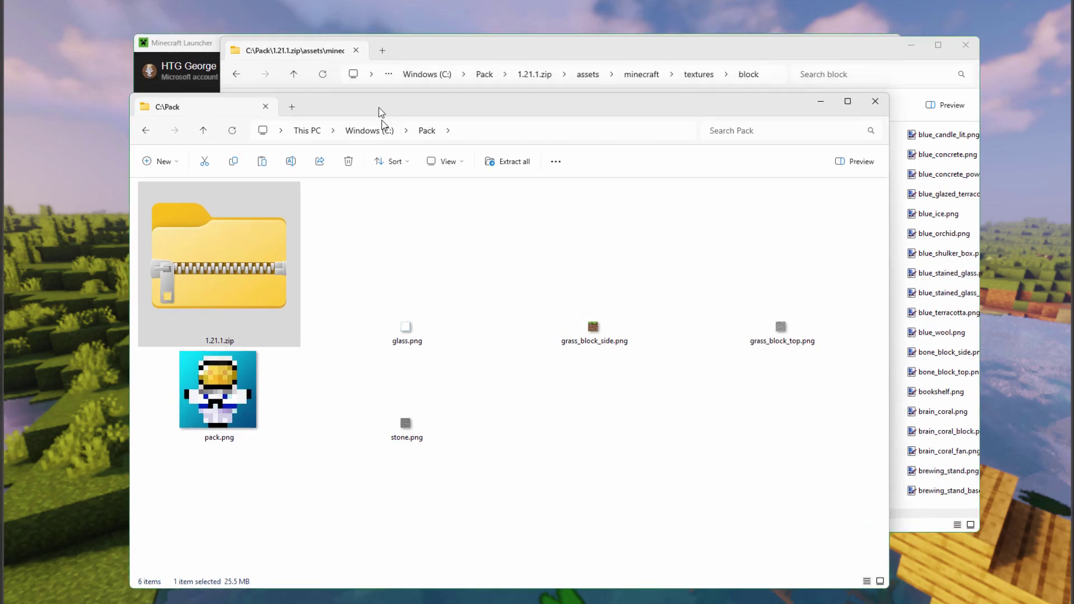
pyautogui.click(209, 234)
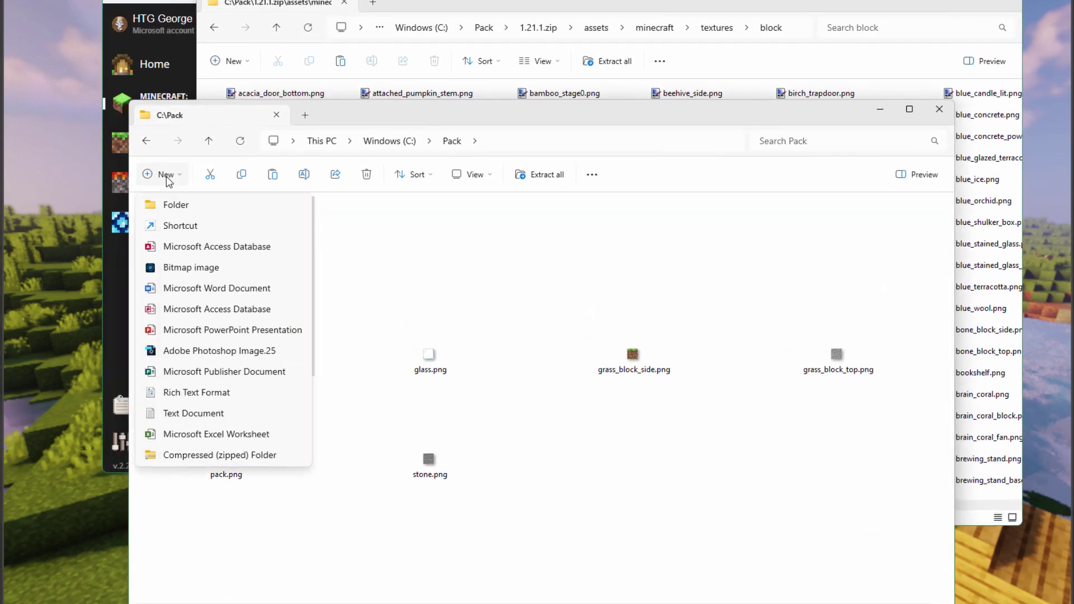
pyautogui.click(188, 210)
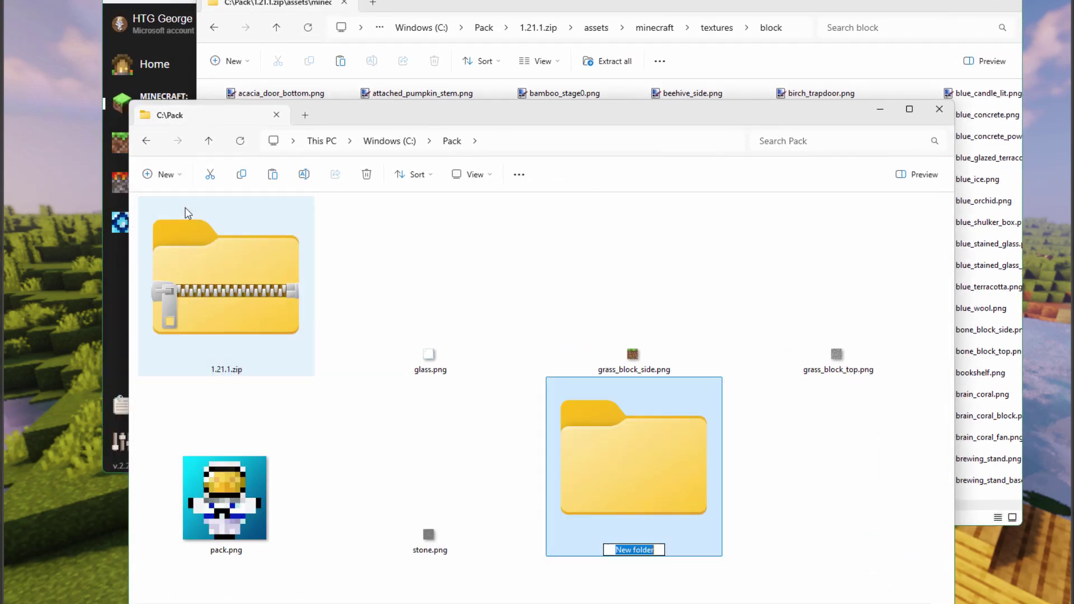
pyautogui.write('ass')
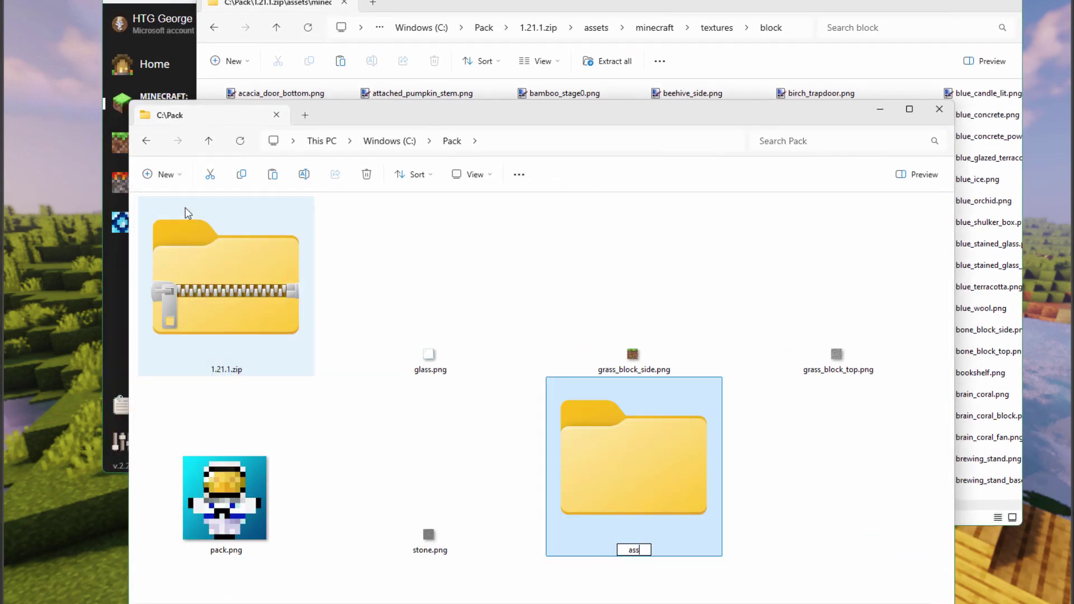
pyautogui.write('ets')
pyautogui.press('Return')
pyautogui.doubleClick(662, 464)
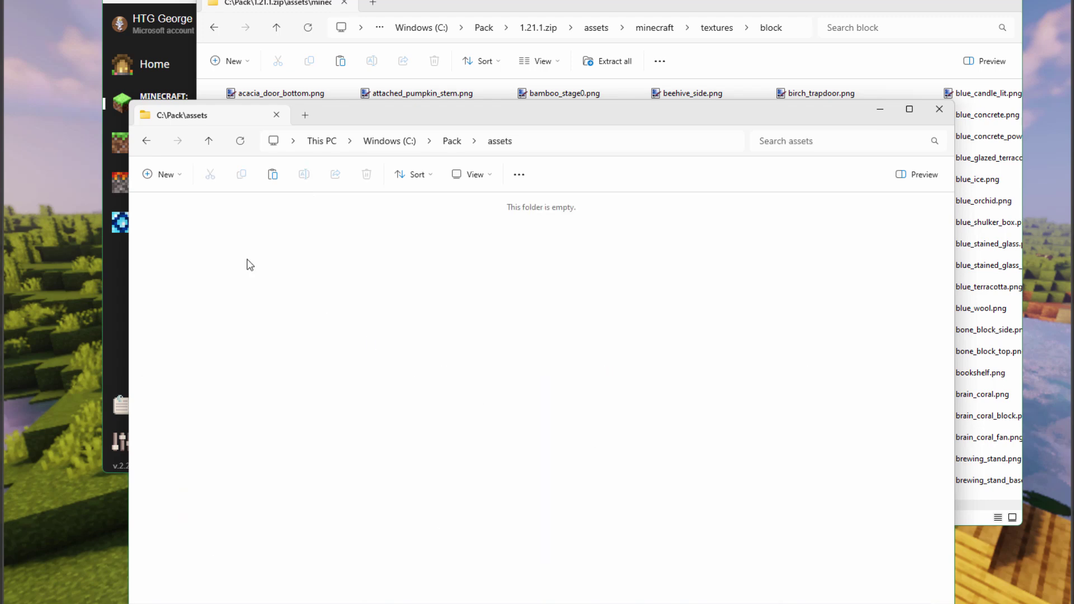
# Step: Create a 'minecraft' folder inside assets and open it
pyautogui.click(160, 174)
pyautogui.click(174, 205)
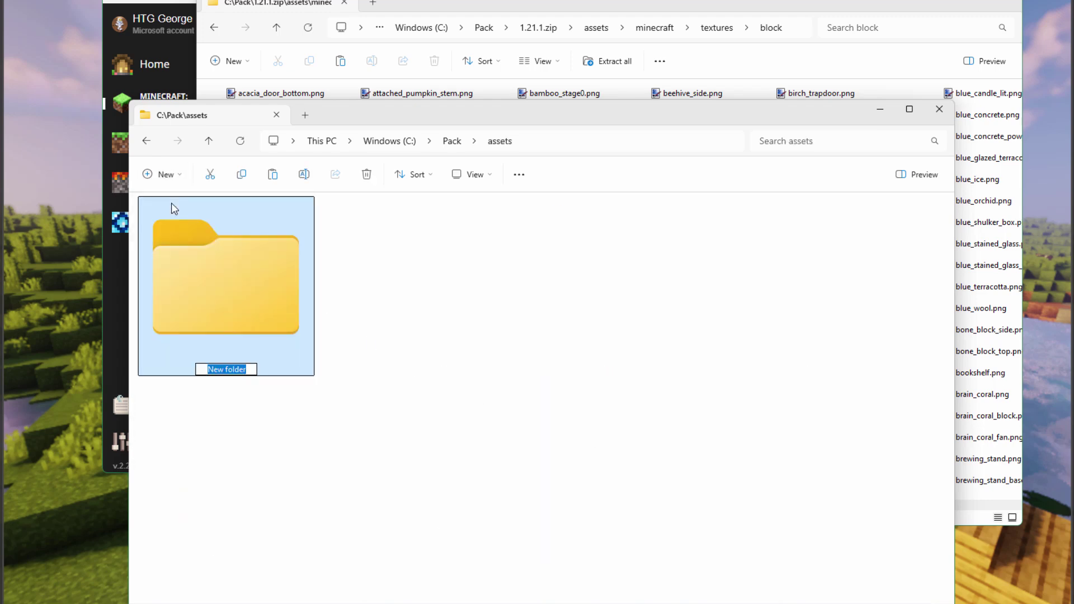
pyautogui.write('minecraft')
pyautogui.press('Return')
pyautogui.doubleClick(259, 302)
# Step: Create a 'textures' folder inside minecraft and open it
pyautogui.click(159, 175)
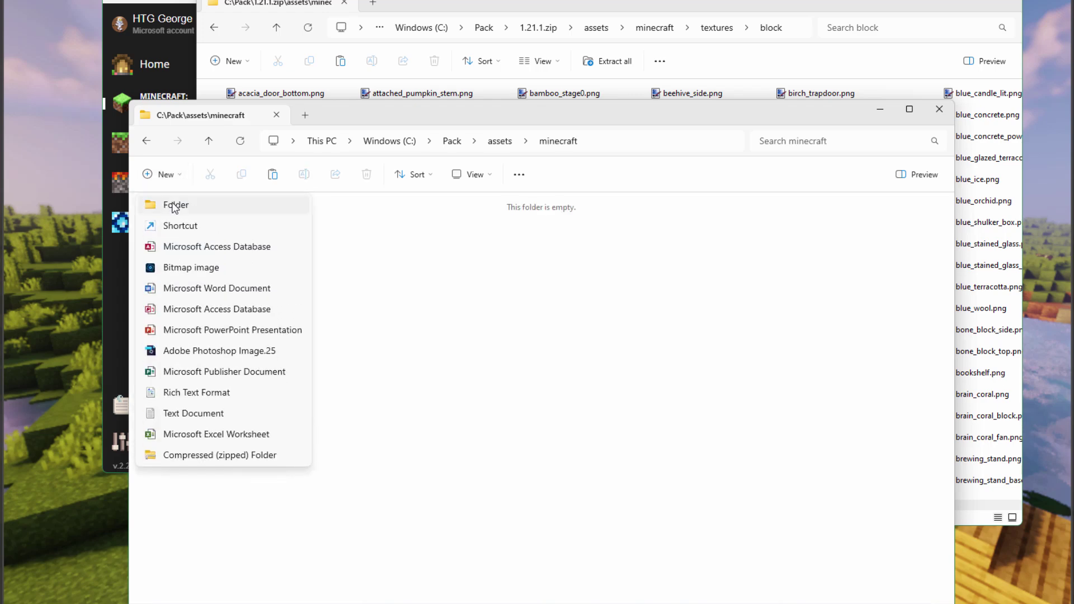
pyautogui.click(174, 205)
pyautogui.write('textures')
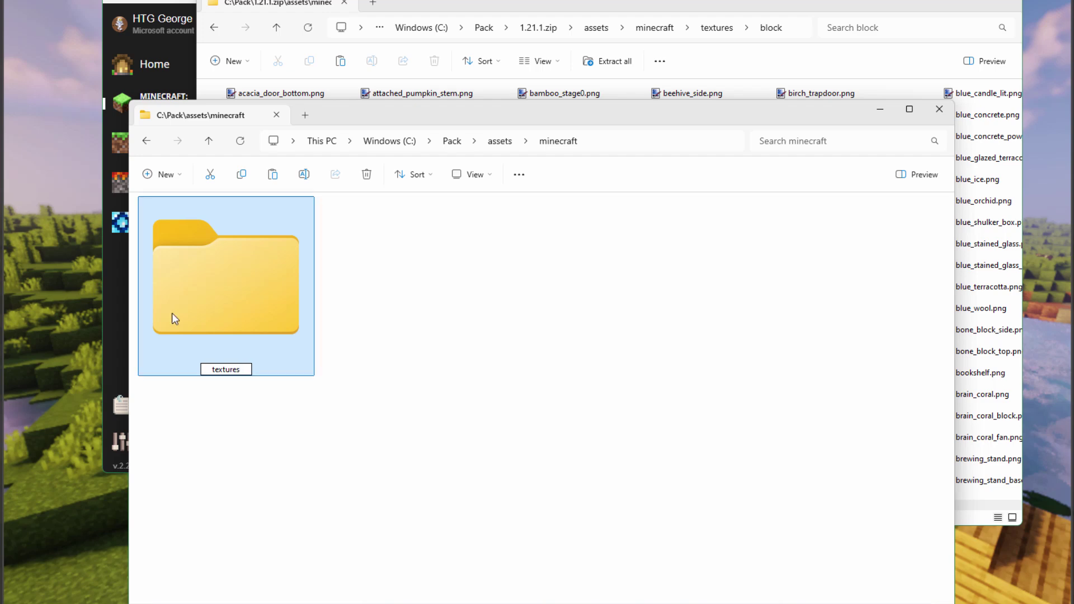
pyautogui.press('Return')
pyautogui.doubleClick(273, 310)
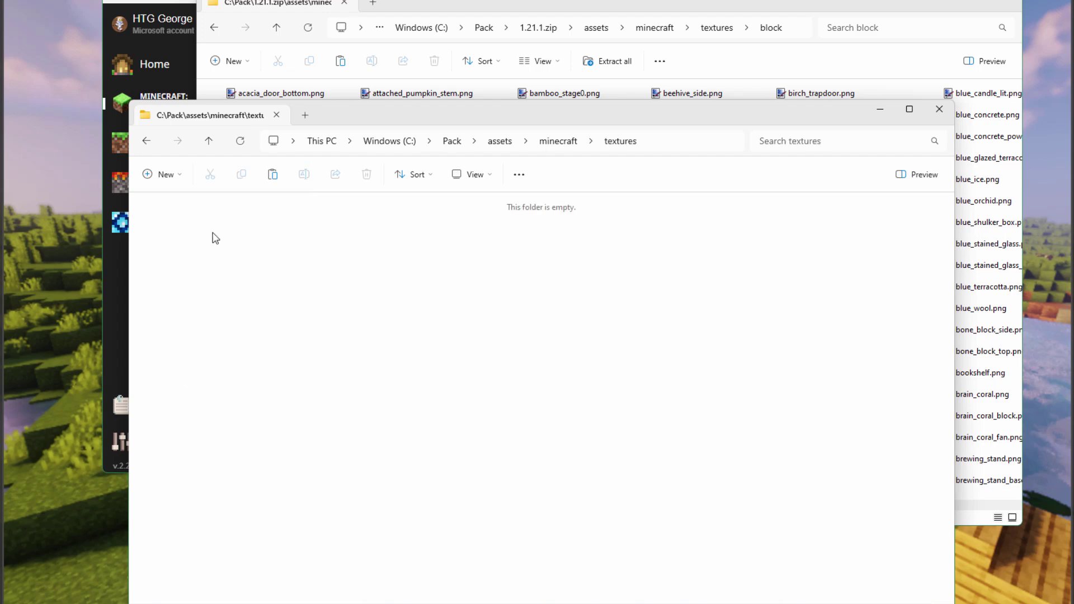
# Step: Create a 'block' folder inside textures
pyautogui.click(180, 178)
pyautogui.click(175, 205)
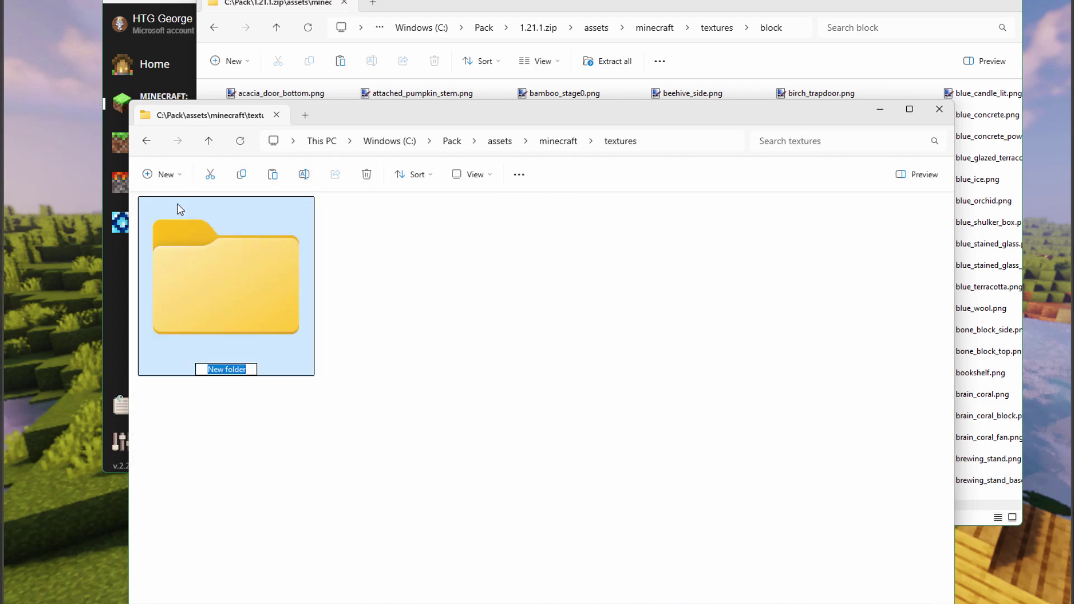
pyautogui.write('block')
pyautogui.press('Return')
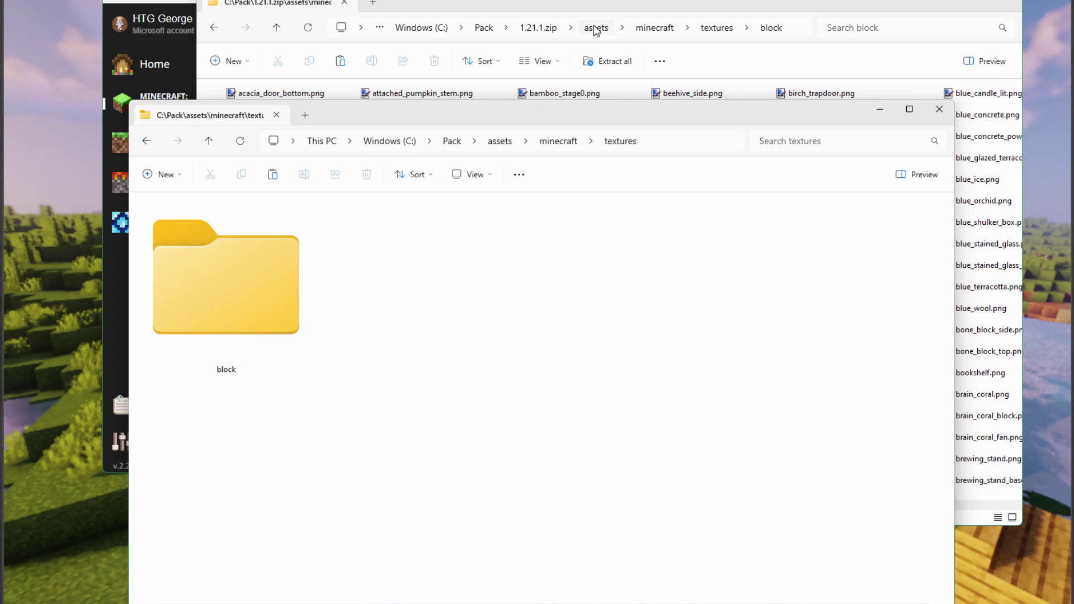
# Step: Close the zip listing and copy glass, grass_block_side, stone and grass_block_top PNGs
pyautogui.click(677, 16)
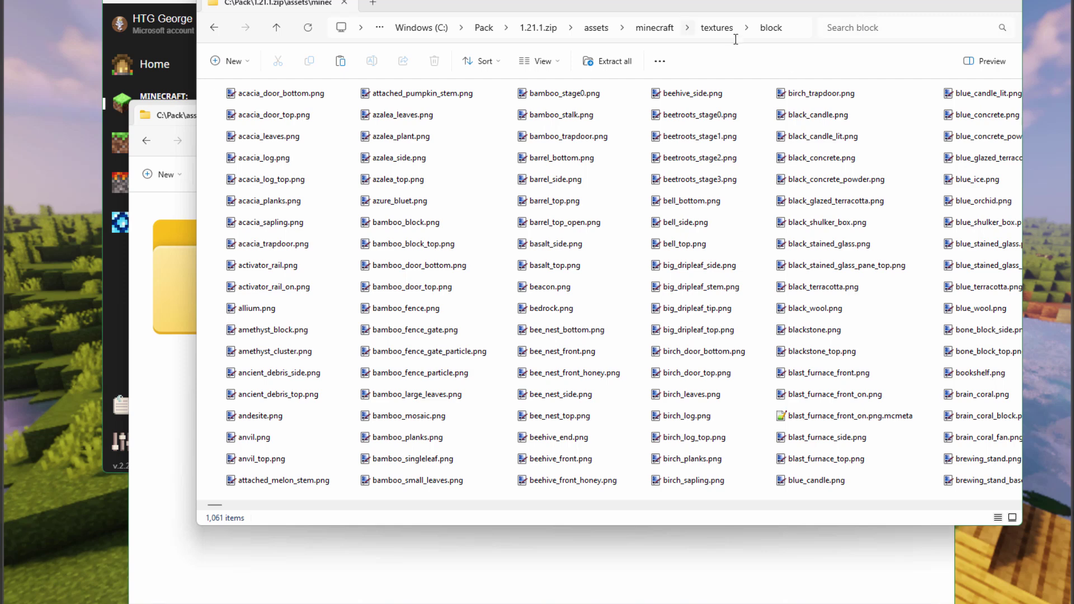
pyautogui.click(1007, 3)
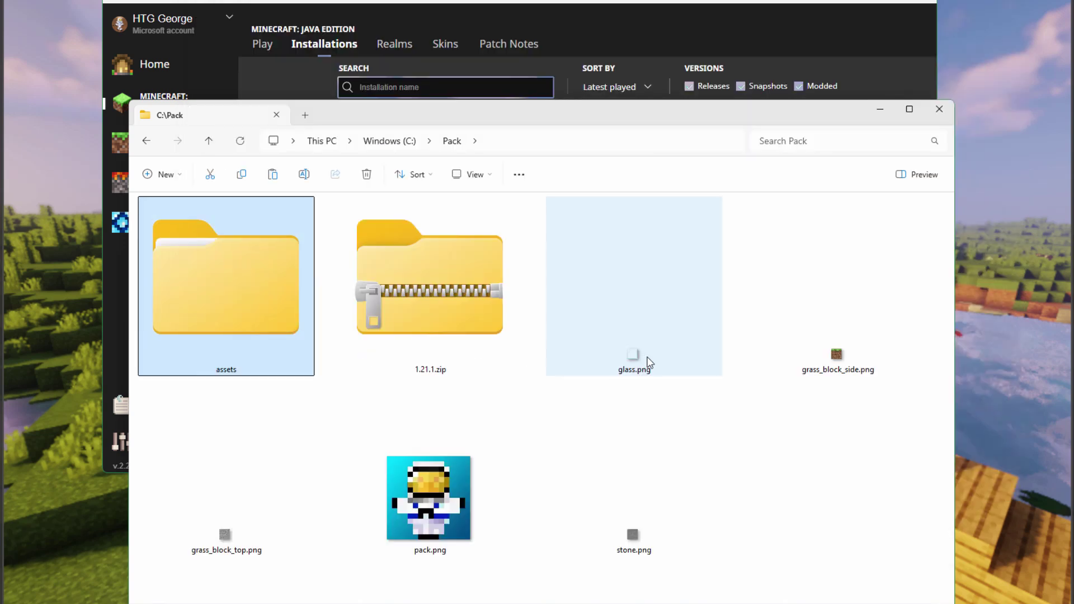
pyautogui.click(667, 355)
pyautogui.keyDown('ctrl'); pyautogui.click(823, 360); pyautogui.keyUp('ctrl')
pyautogui.keyDown('ctrl'); pyautogui.click(632, 534); pyautogui.keyUp('ctrl')
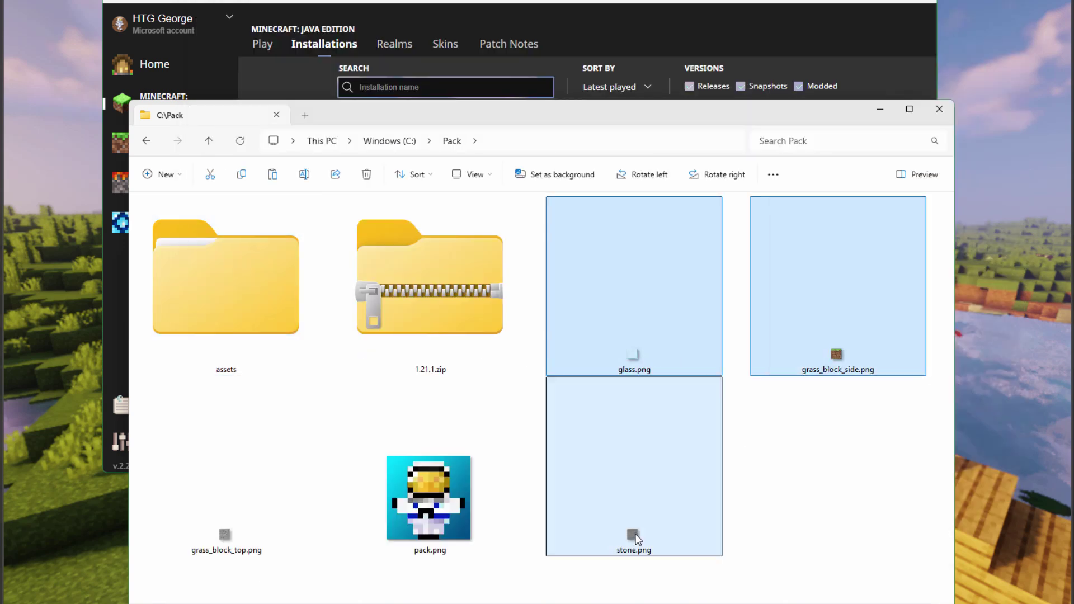
pyautogui.keyDown('ctrl'); pyautogui.click(225, 534); pyautogui.keyUp('ctrl')
pyautogui.rightClick(652, 289)
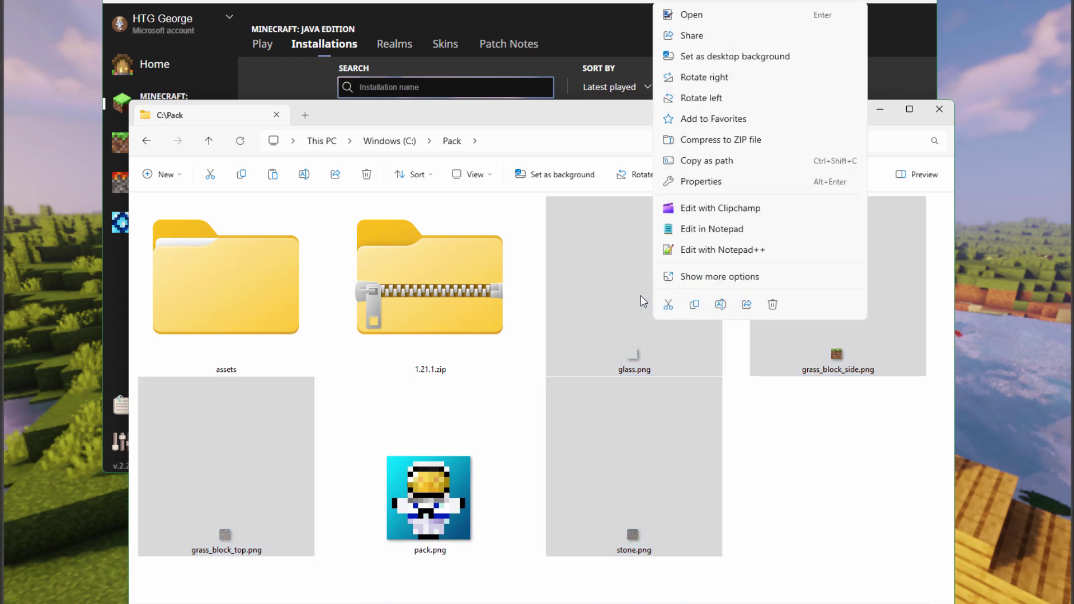
pyautogui.click(267, 292)
# Step: Navigate into the new assets\minecraft\textures folder
pyautogui.doubleClick(266, 292)
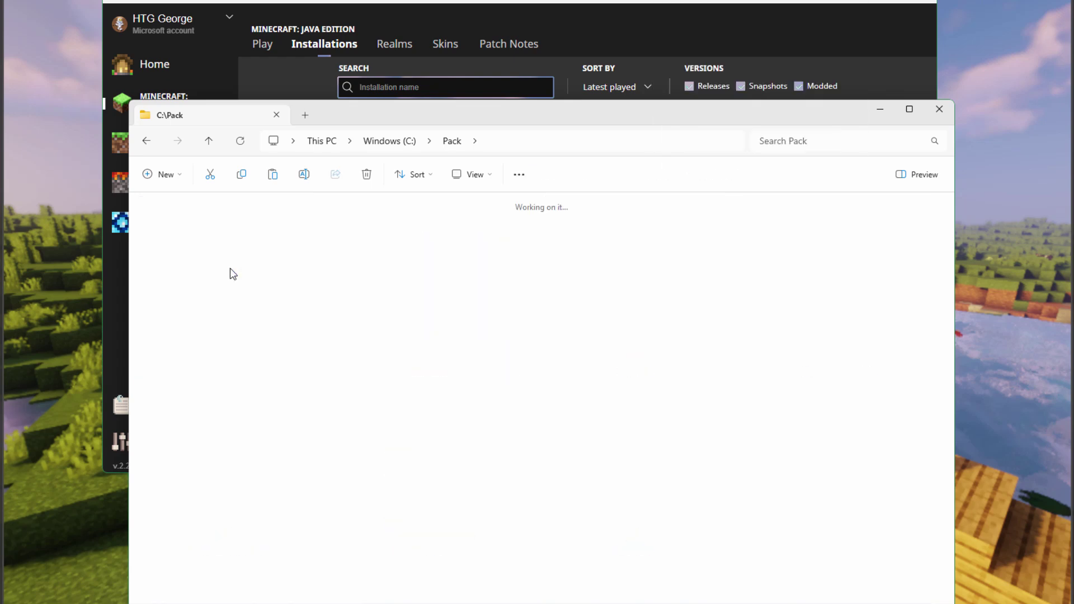
pyautogui.doubleClick(229, 267)
pyautogui.doubleClick(229, 267)
# Step: Paste the four copied textures into the empty block folder
pyautogui.doubleClick(229, 268)
pyautogui.rightClick(292, 282)
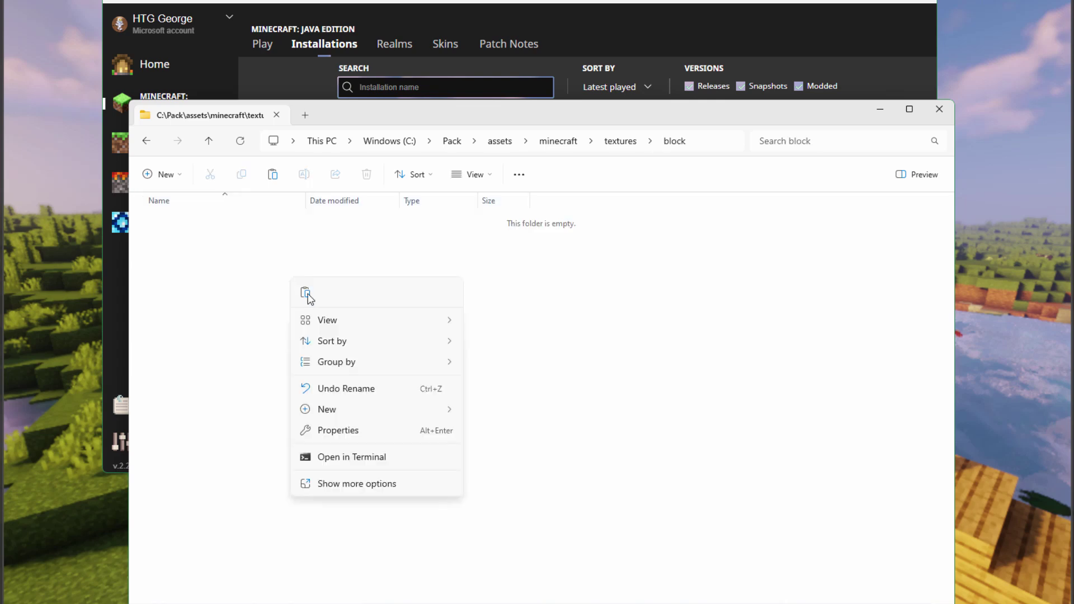
pyautogui.click(306, 293)
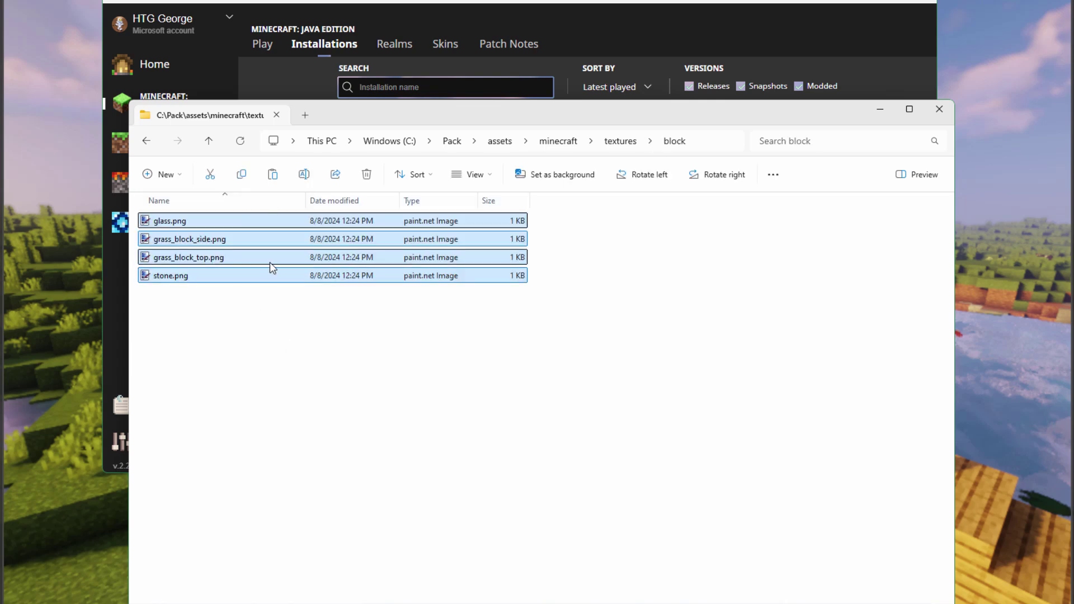
pyautogui.click(269, 334)
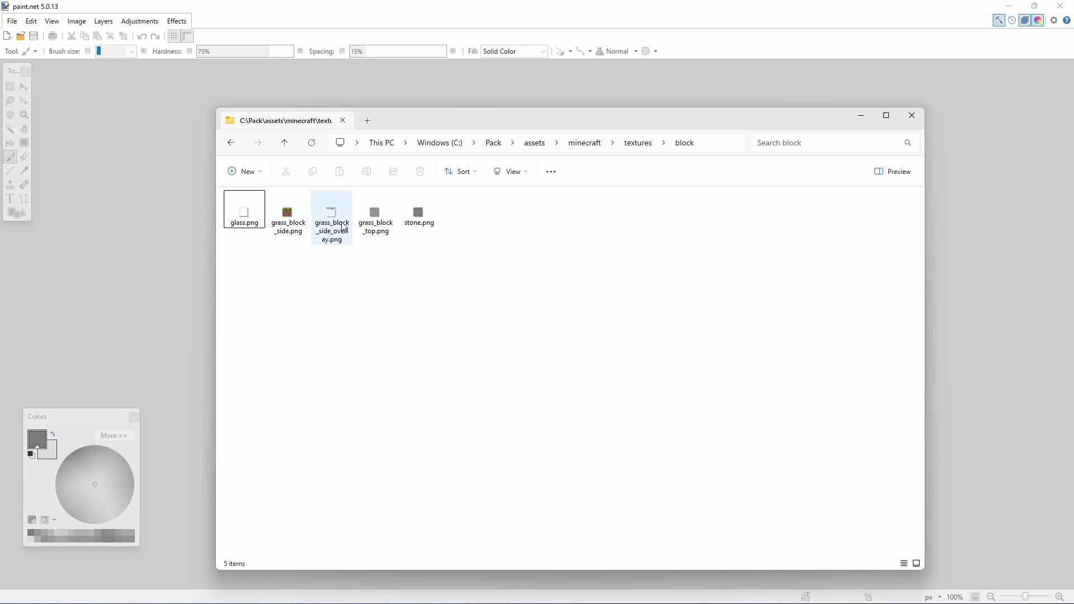
# Step: Open all five block PNGs, including grass_block_side_overlay.png, in paint.net as separate documents
pyautogui.moveTo(442, 257); pyautogui.dragTo(247, 194)
pyautogui.moveTo(375, 226); pyautogui.dragTo(149, 208)
pyautogui.click(487, 324)
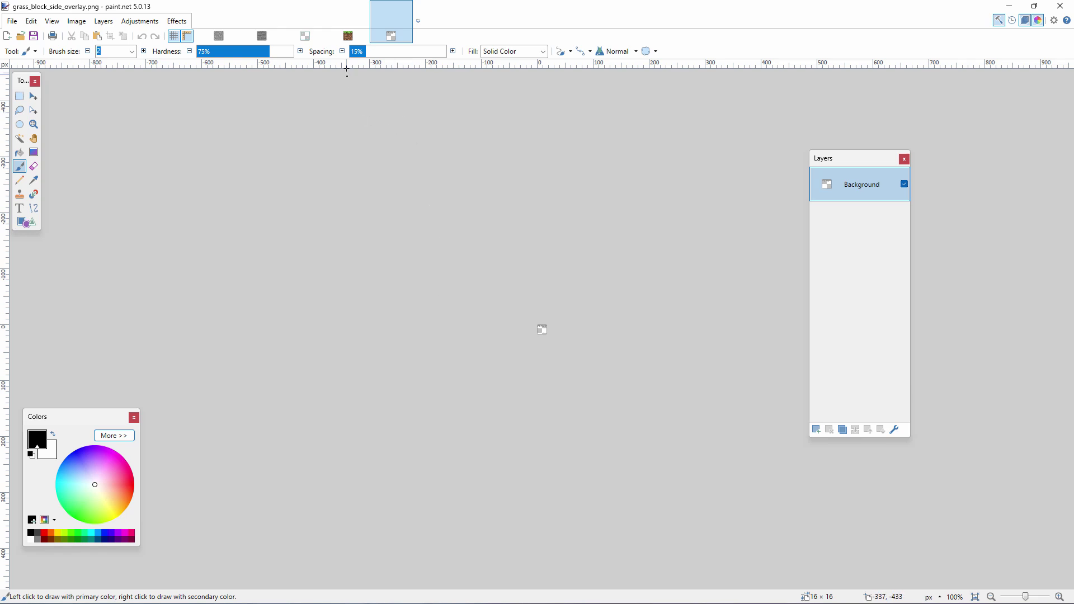
# Step: Zoom grass_block_side.png to 3200% and add a new Layer 2 above Background
pyautogui.click(348, 35)
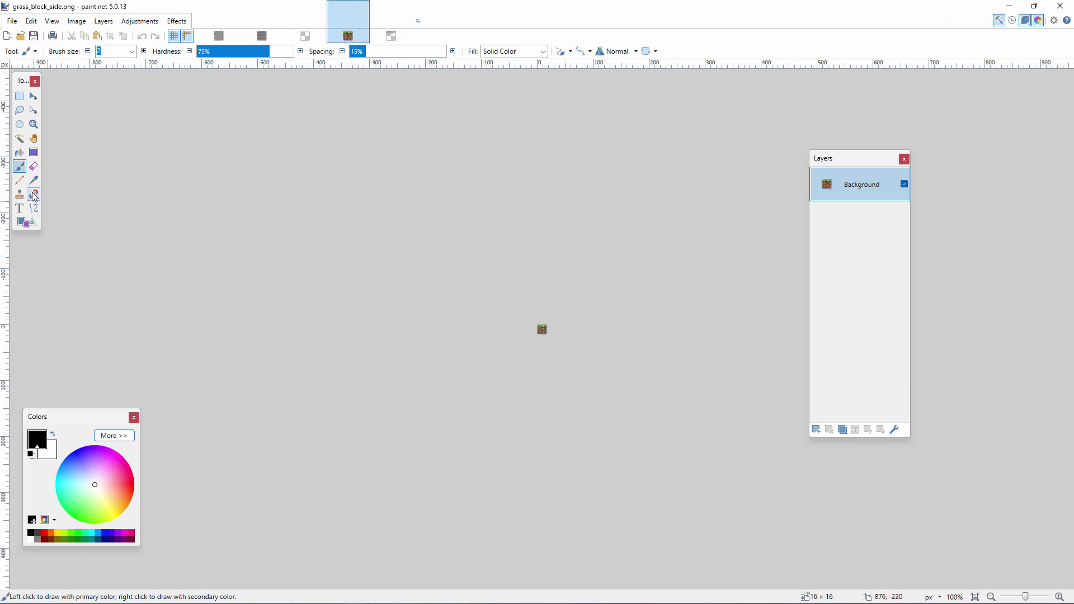
pyautogui.click(34, 125)
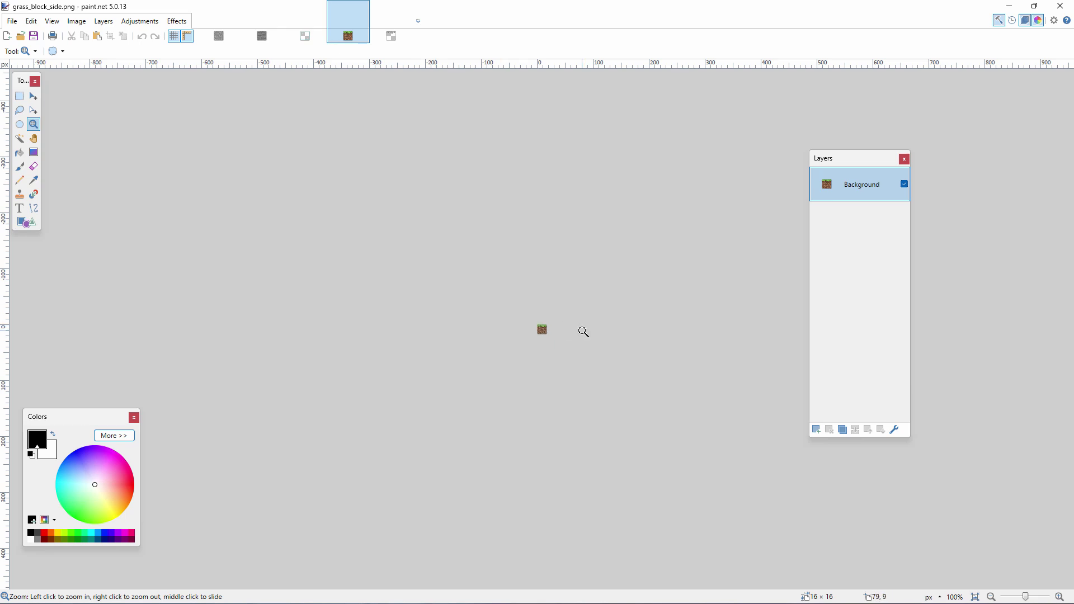
pyautogui.click(545, 342)
pyautogui.click(522, 333)
pyautogui.click(506, 317)
pyautogui.click(484, 313)
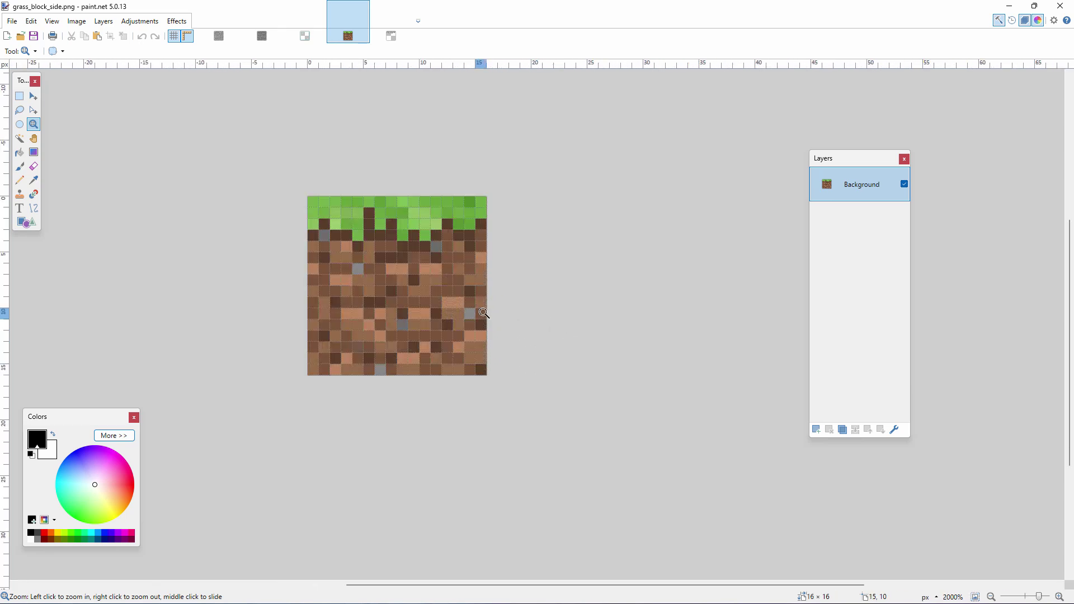
pyautogui.click(484, 313)
pyautogui.click(415, 304)
pyautogui.click(417, 301)
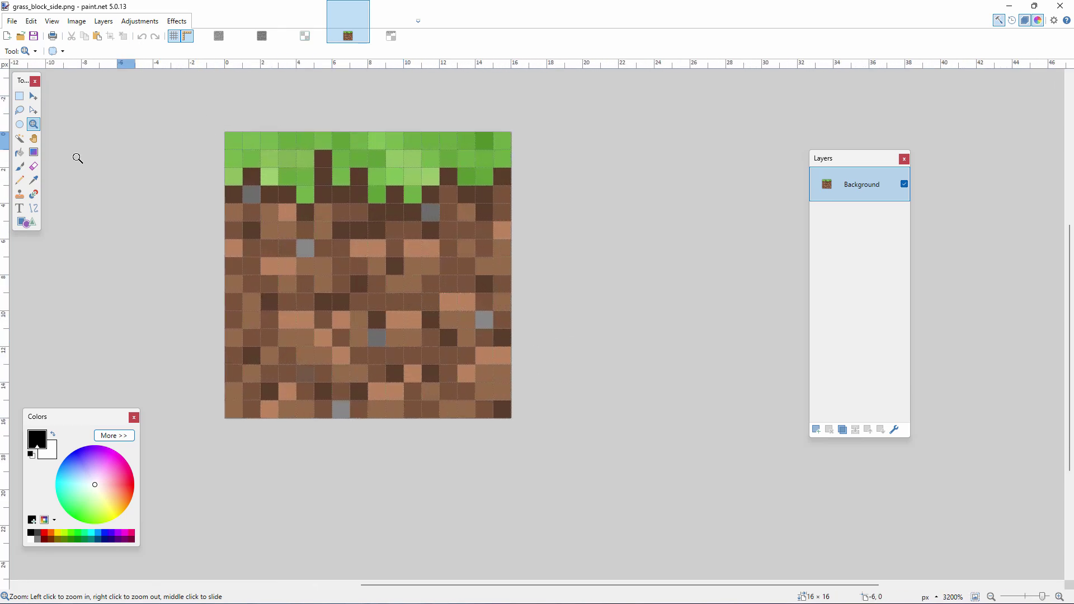
pyautogui.press('m')
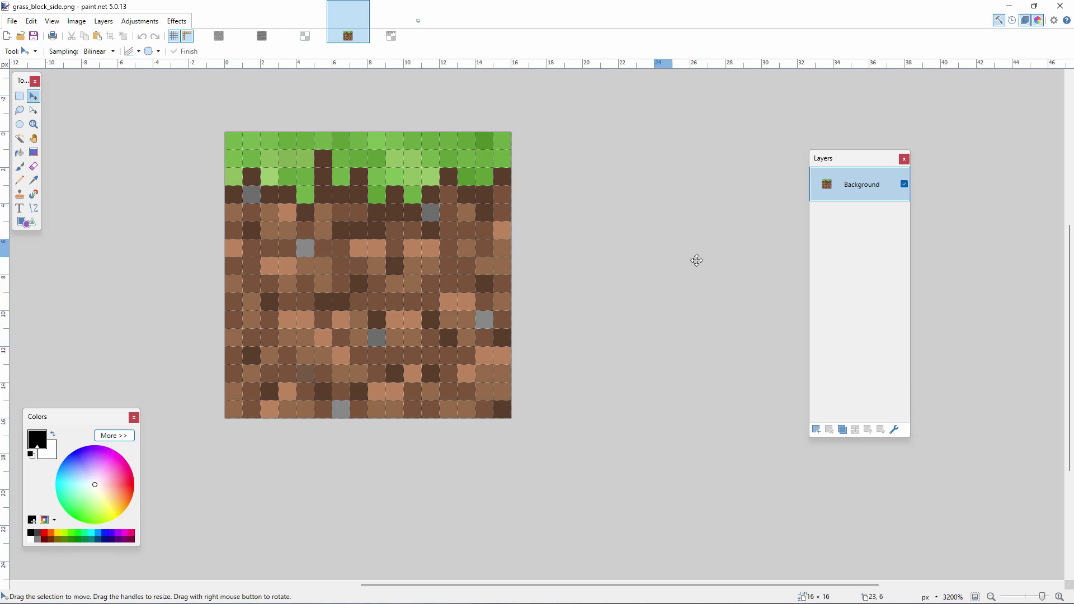
pyautogui.click(816, 430)
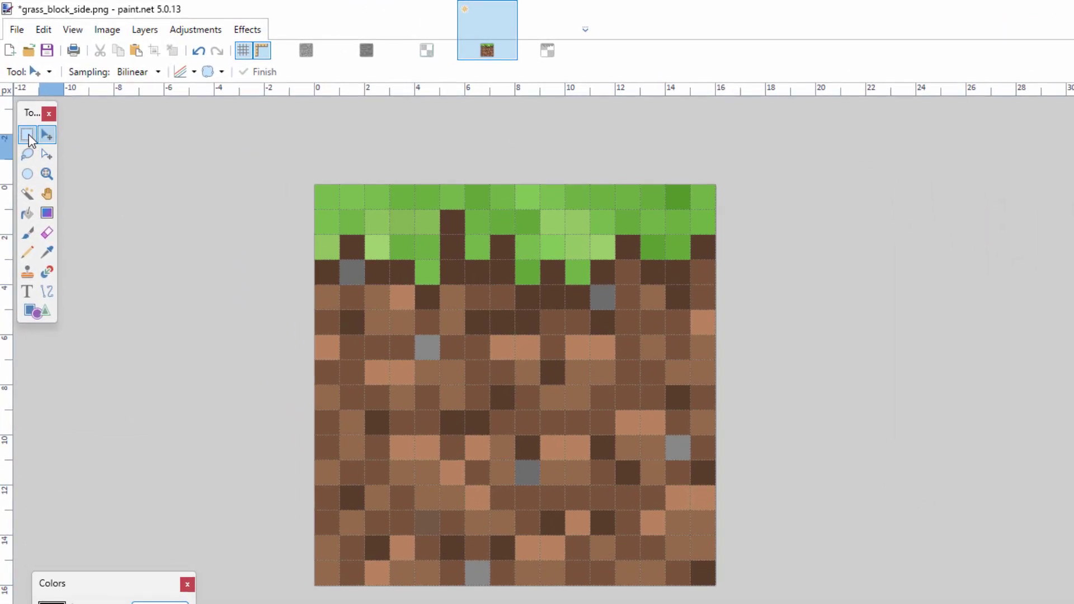
# Step: Fill 3x3 white patches in the top-left and top-right corners of the texture
pyautogui.click(28, 134)
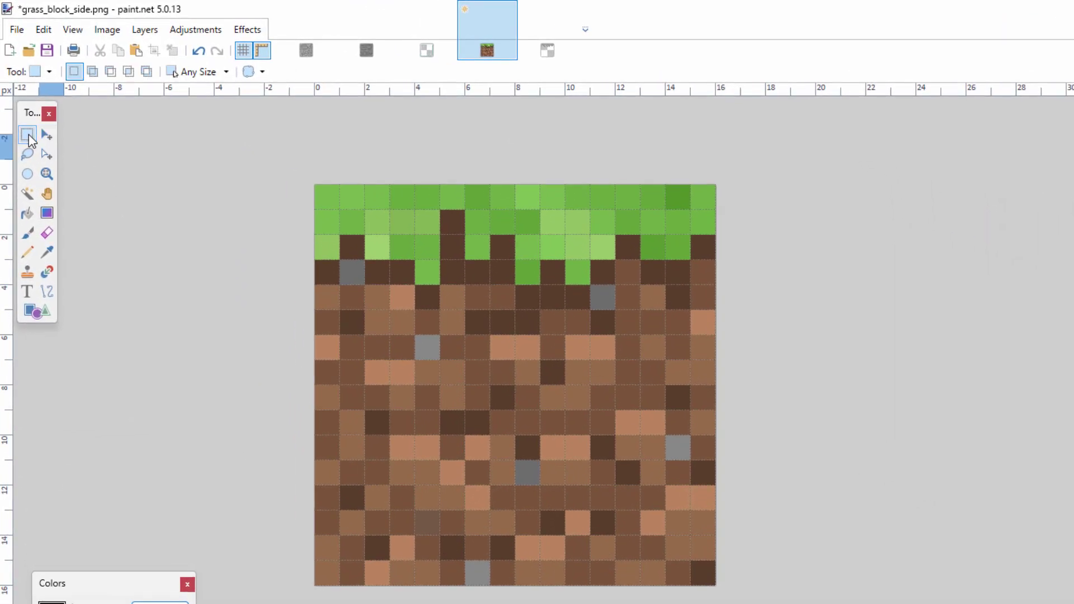
pyautogui.moveTo(305, 180); pyautogui.dragTo(387, 257)
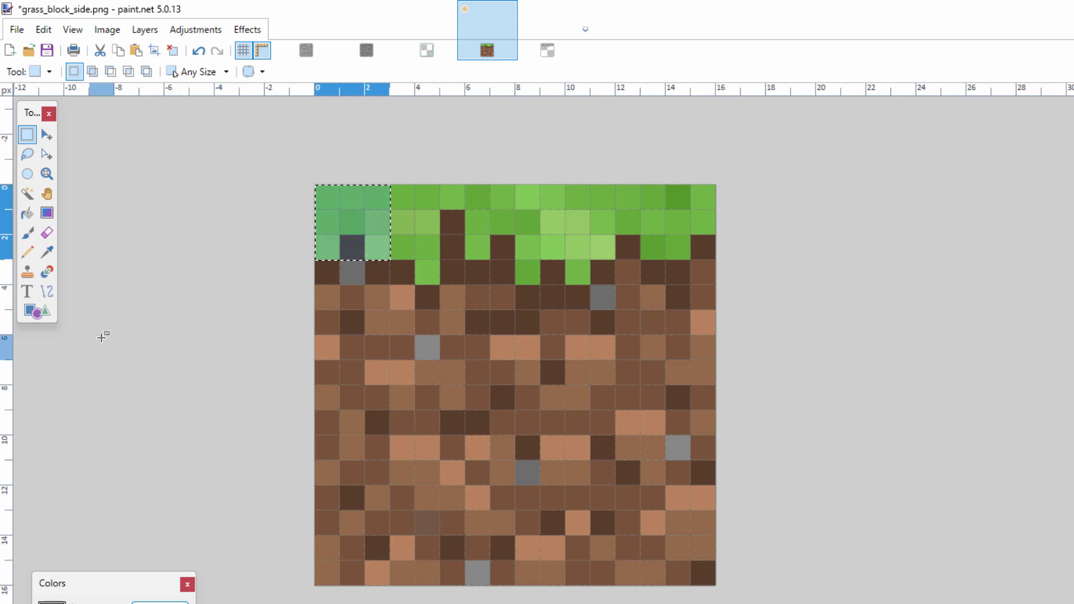
pyautogui.click(27, 212)
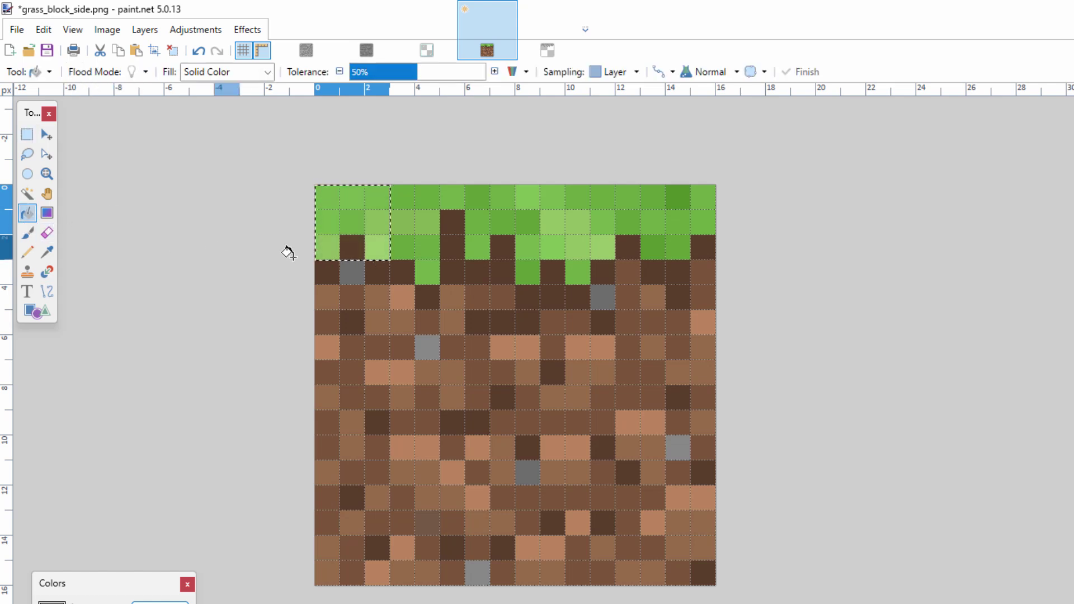
pyautogui.click(342, 246)
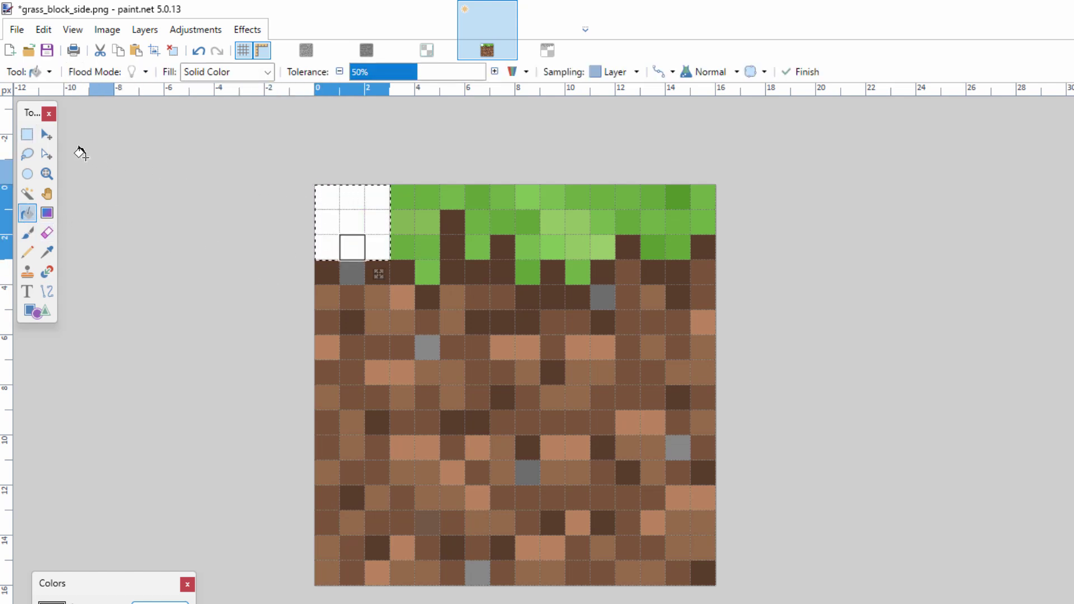
pyautogui.click(27, 134)
pyautogui.moveTo(720, 172)
pyautogui.mouseDown()
pyautogui.moveTo(681, 240)
pyautogui.moveTo(663, 246)
pyautogui.mouseUp()
pyautogui.press('f')
pyautogui.click(663, 246)
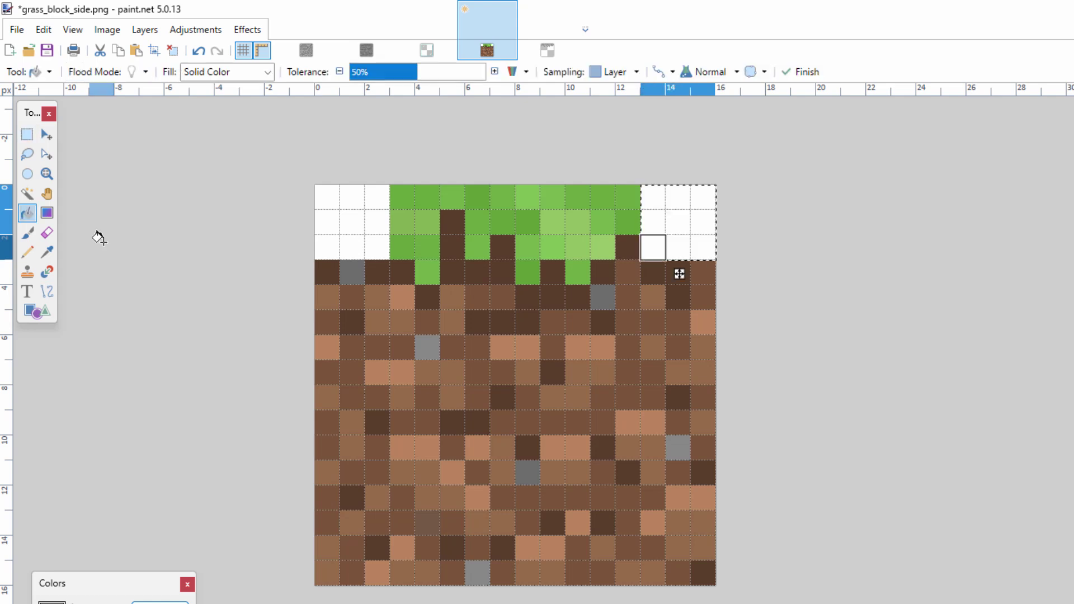
# Step: Fill 3x3 white patches in the bottom-right and bottom-left corners
pyautogui.press('s')
pyautogui.moveTo(730, 588); pyautogui.dragTo(643, 520)
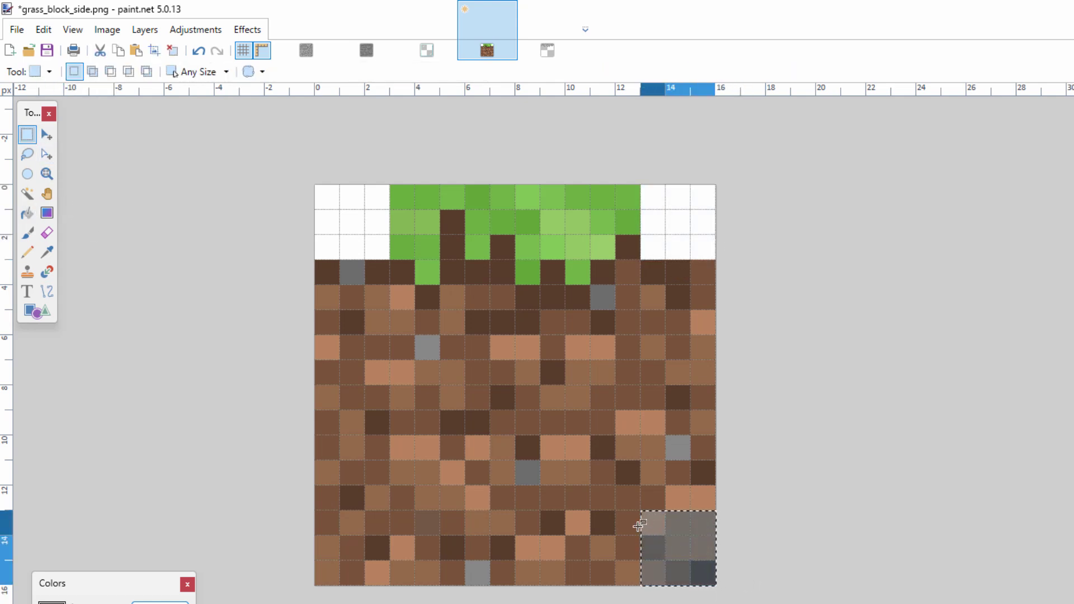
pyautogui.click(27, 213)
pyautogui.click(659, 535)
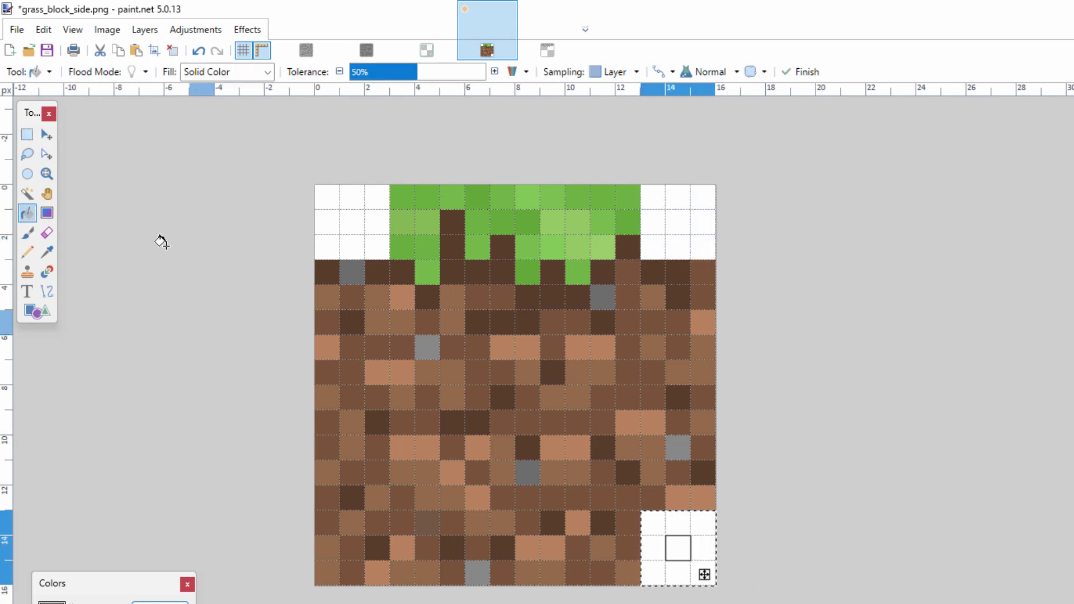
pyautogui.press('s')
pyautogui.moveTo(307, 594)
pyautogui.mouseDown()
pyautogui.moveTo(369, 538)
pyautogui.moveTo(369, 523)
pyautogui.mouseUp()
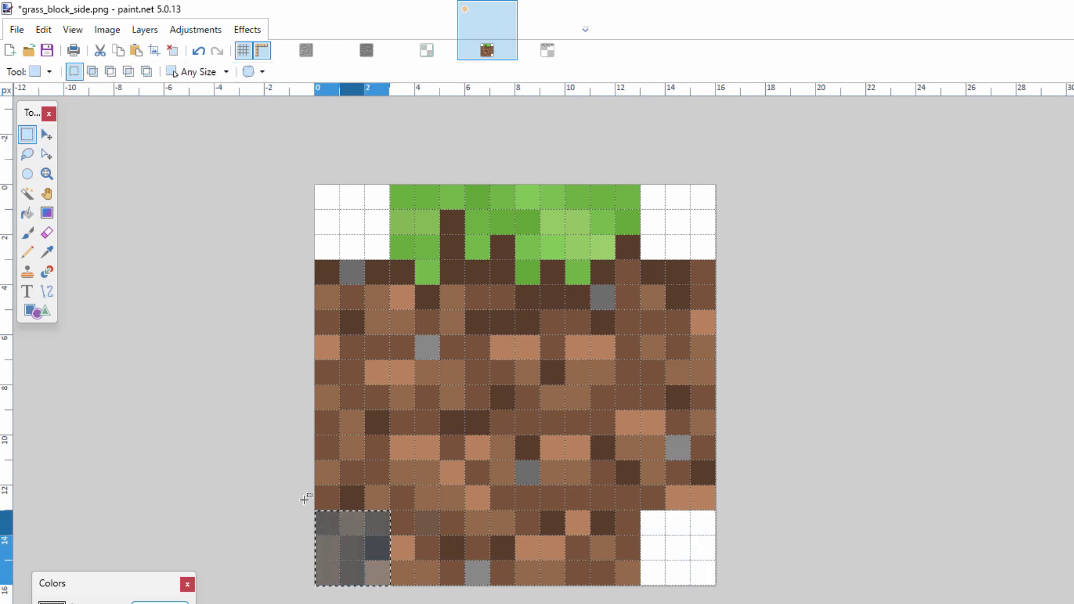
pyautogui.press('f')
pyautogui.click(336, 520)
pyautogui.press('m')
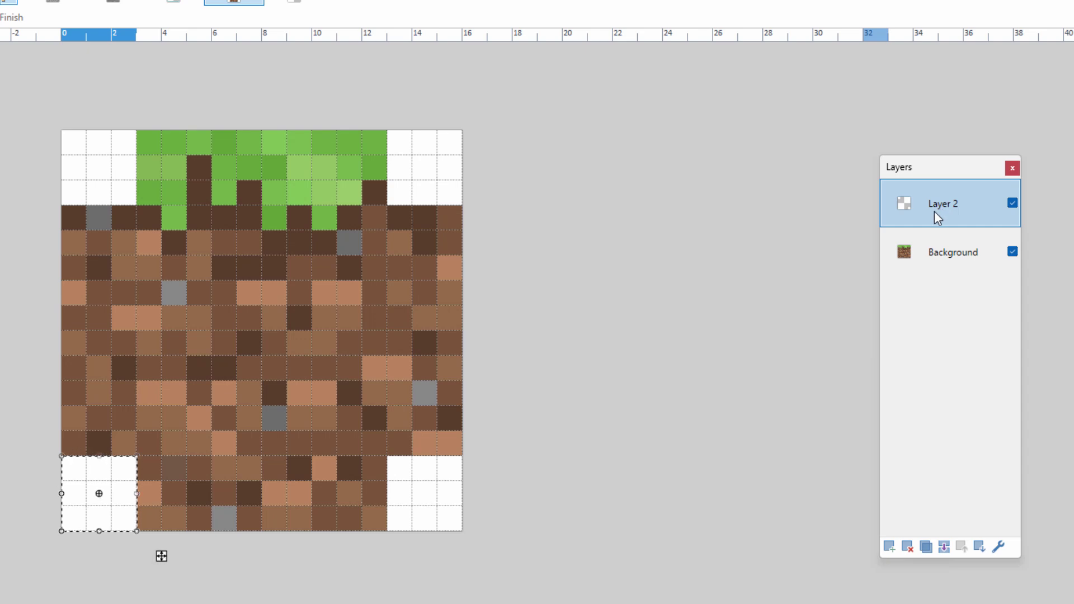
# Step: Set Layer 2's opacity to 150 in Layer Properties
pyautogui.doubleClick(934, 210)
pyautogui.doubleClick(581, 364)
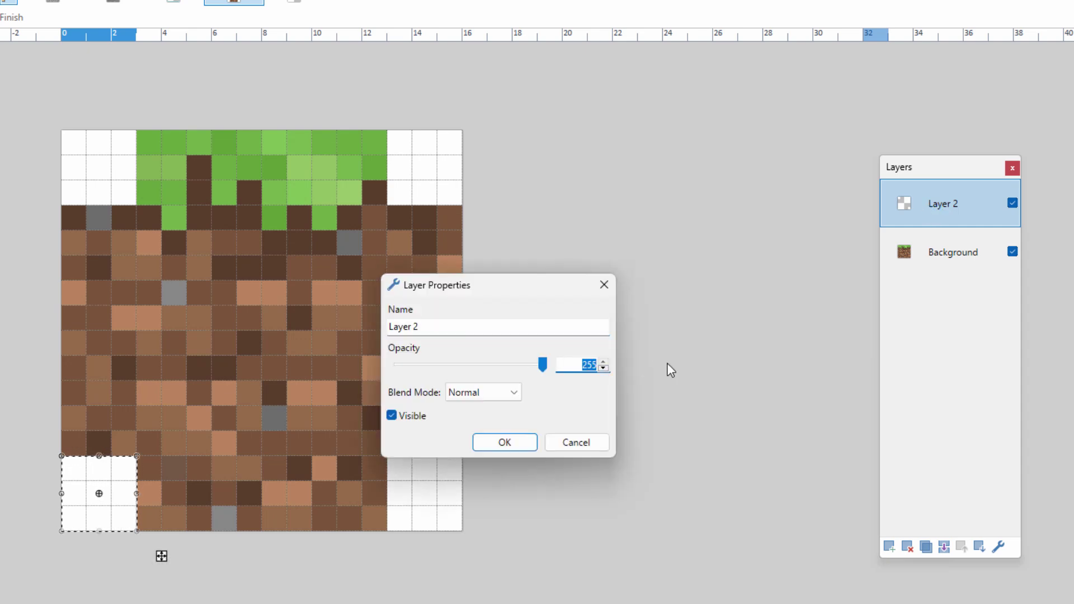
pyautogui.press('Return')
pyautogui.moveTo(939, 166); pyautogui.dragTo(623, 148)
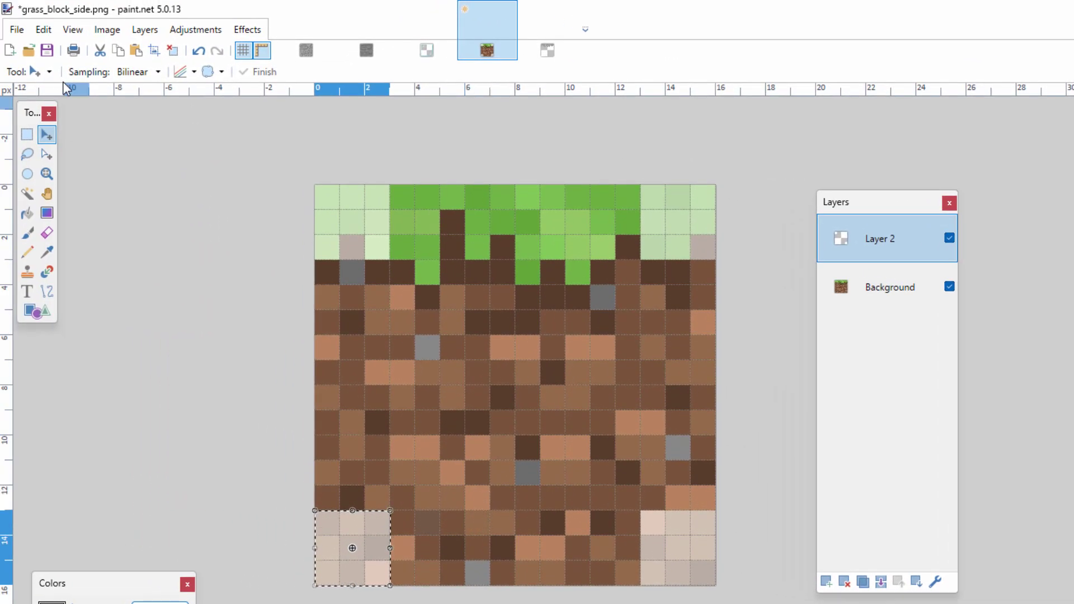
# Step: Save as PNG over grass_block_side.png in the block folder, flattening layers, then deselect
pyautogui.click(46, 51)
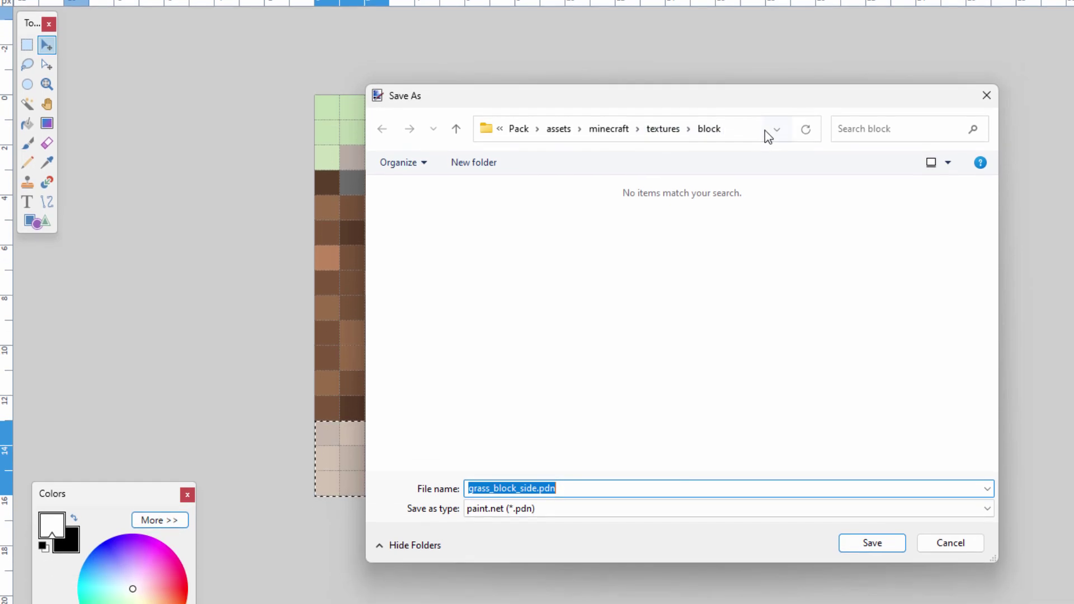
pyautogui.click(578, 595)
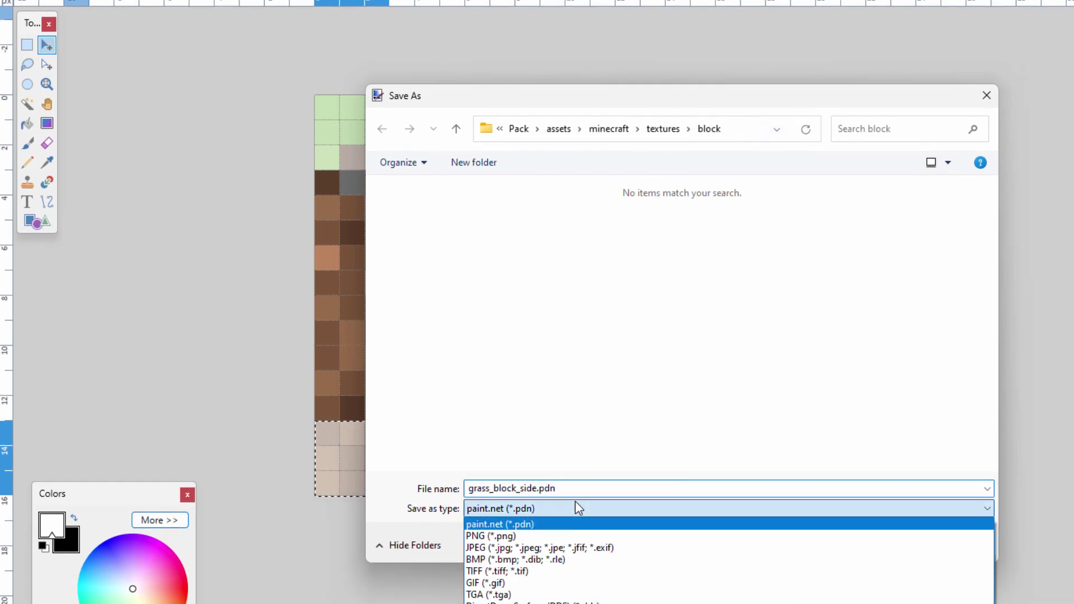
pyautogui.click(525, 535)
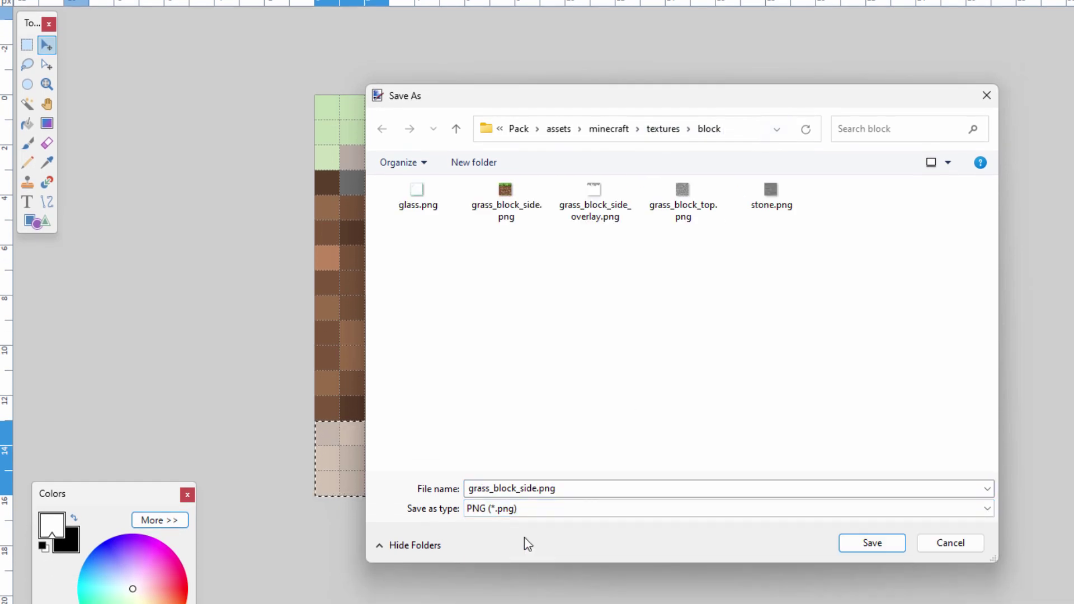
pyautogui.click(851, 542)
pyautogui.click(789, 343)
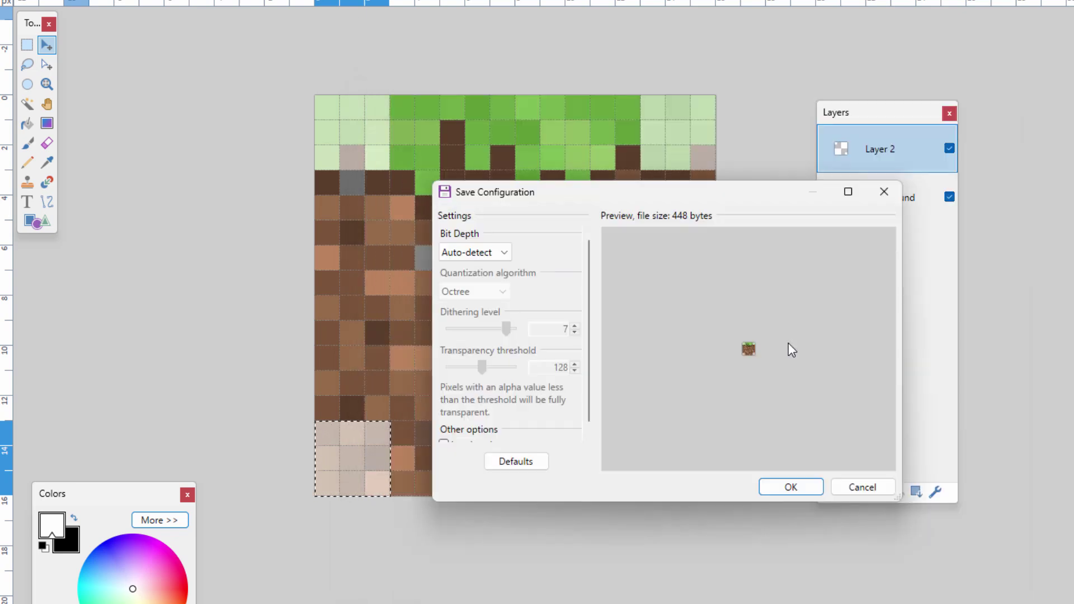
pyautogui.click(794, 492)
pyautogui.click(689, 361)
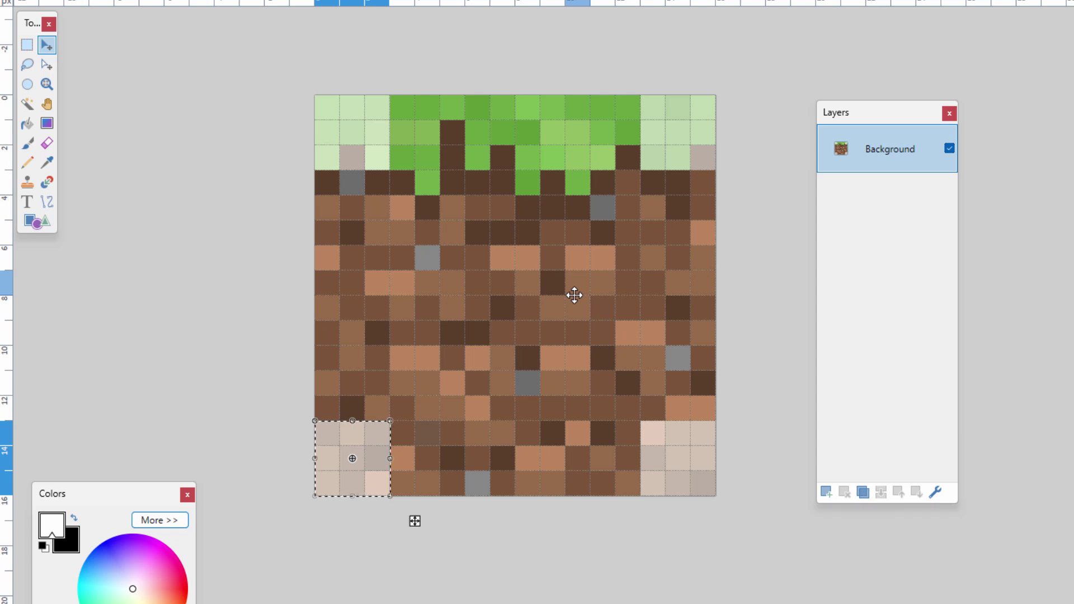
pyautogui.hotkey('ctrl', 'd')
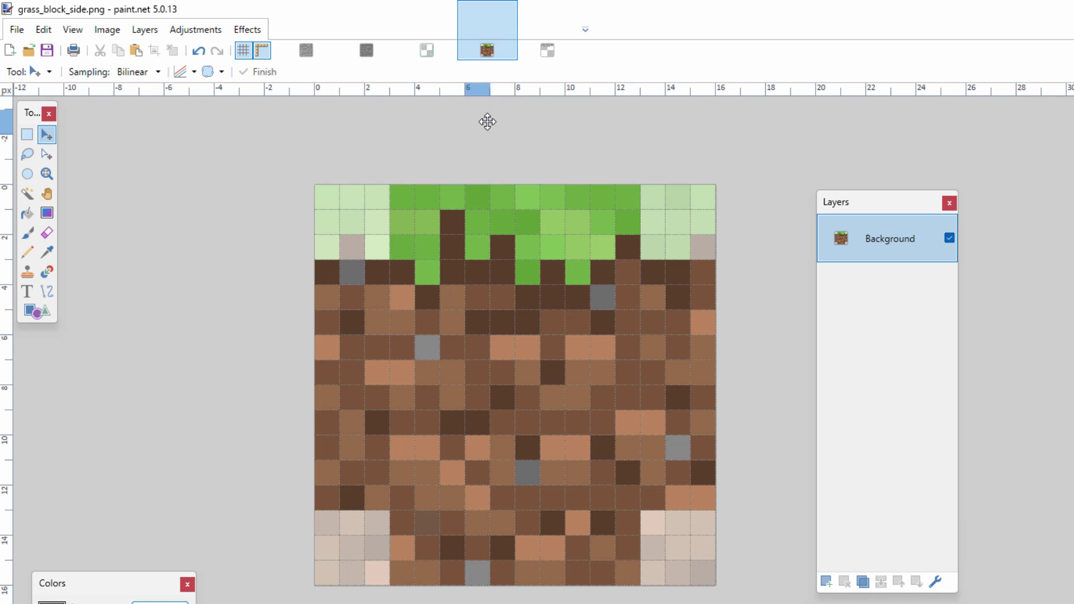
# Step: Switch to grass_block_side_overlay.png and zoom in closely on its pixels
pyautogui.hotkey('ctrl', 'Tab')
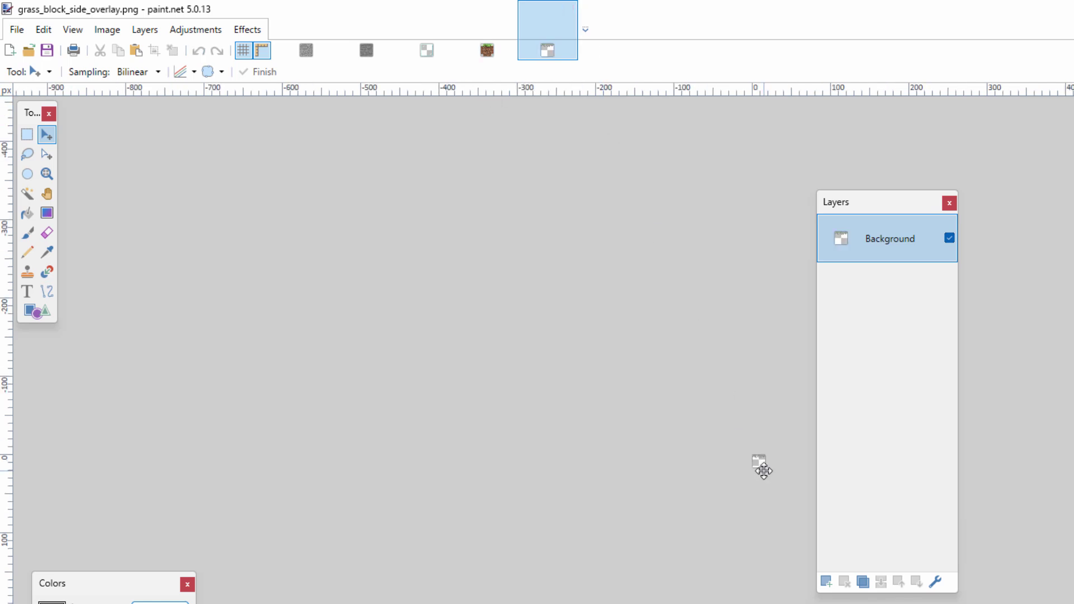
pyautogui.click(46, 173)
pyautogui.click(792, 461)
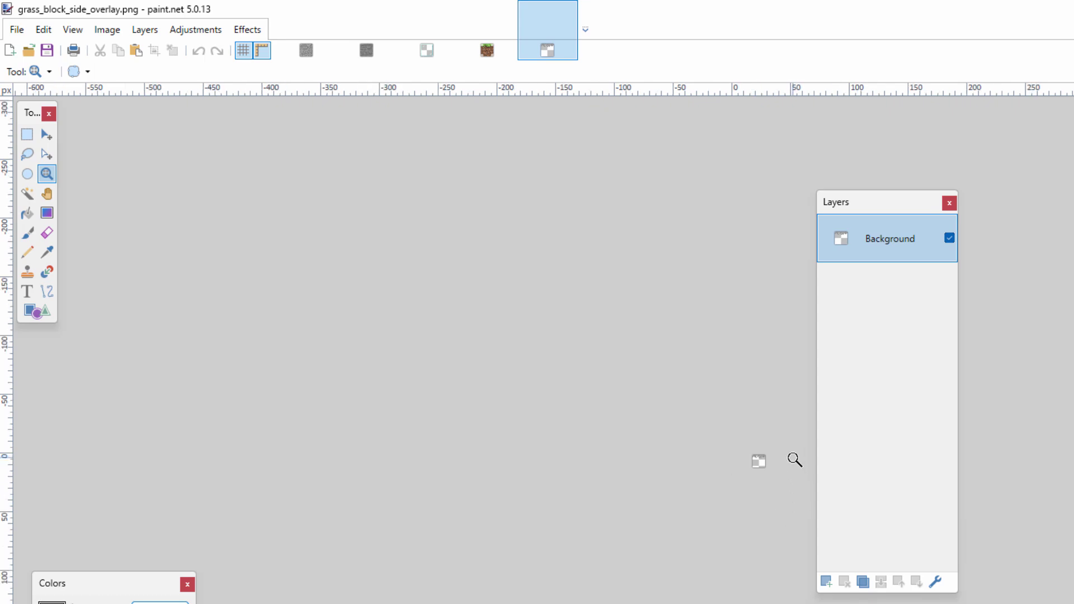
pyautogui.click(766, 477)
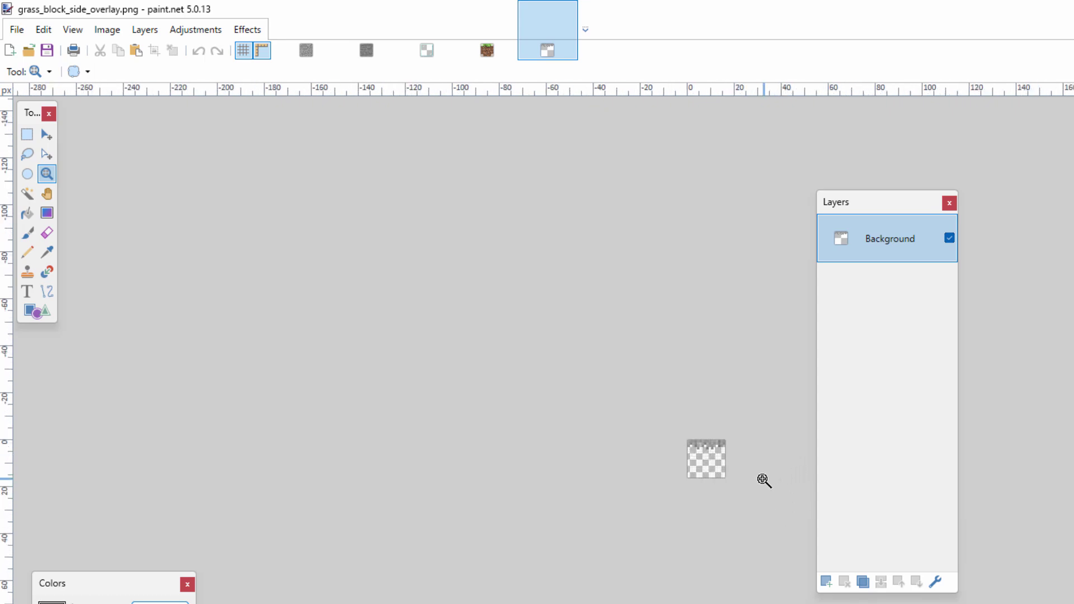
pyautogui.click(724, 451)
pyautogui.click(715, 452)
pyautogui.click(712, 451)
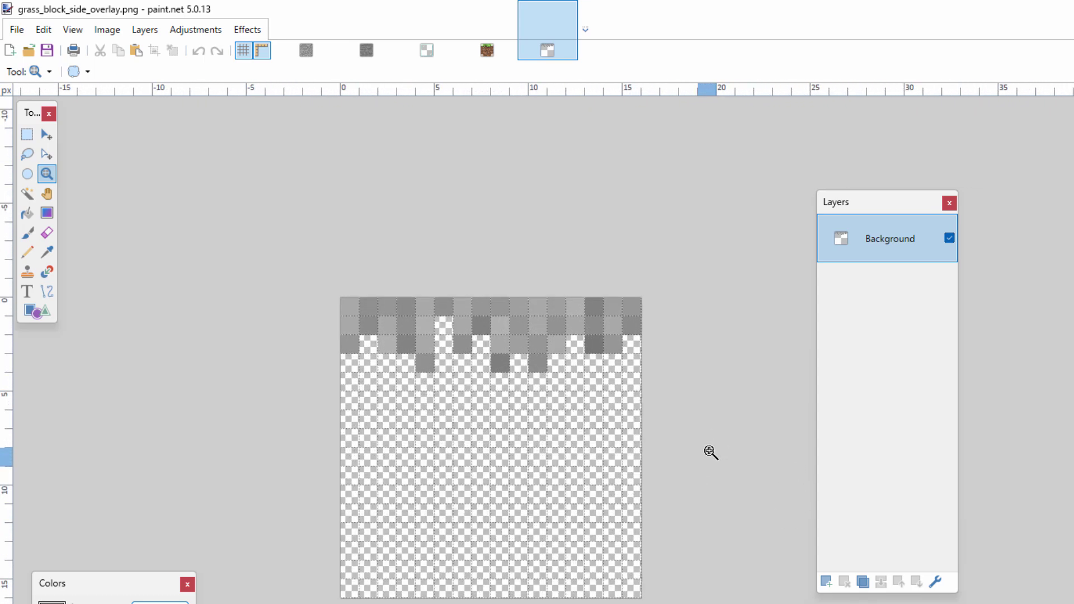
pyautogui.click(710, 452)
pyautogui.click(711, 452)
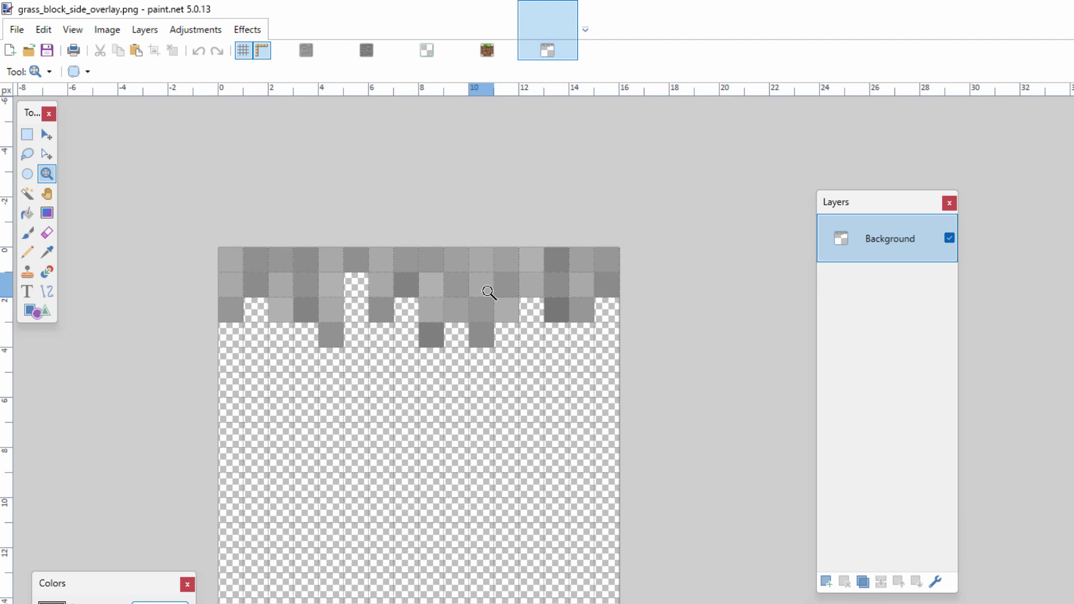
pyautogui.press('s')
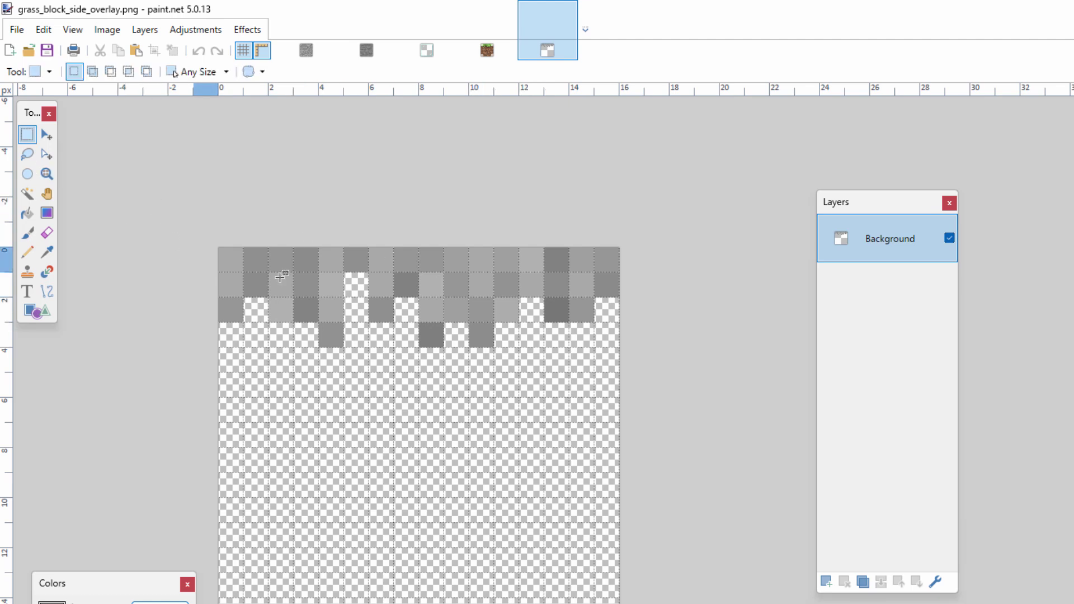
# Step: On a new layer, fill 3x3 white patches in the top-left and top-right corners
pyautogui.click(825, 582)
pyautogui.moveTo(294, 323); pyautogui.dragTo(204, 248)
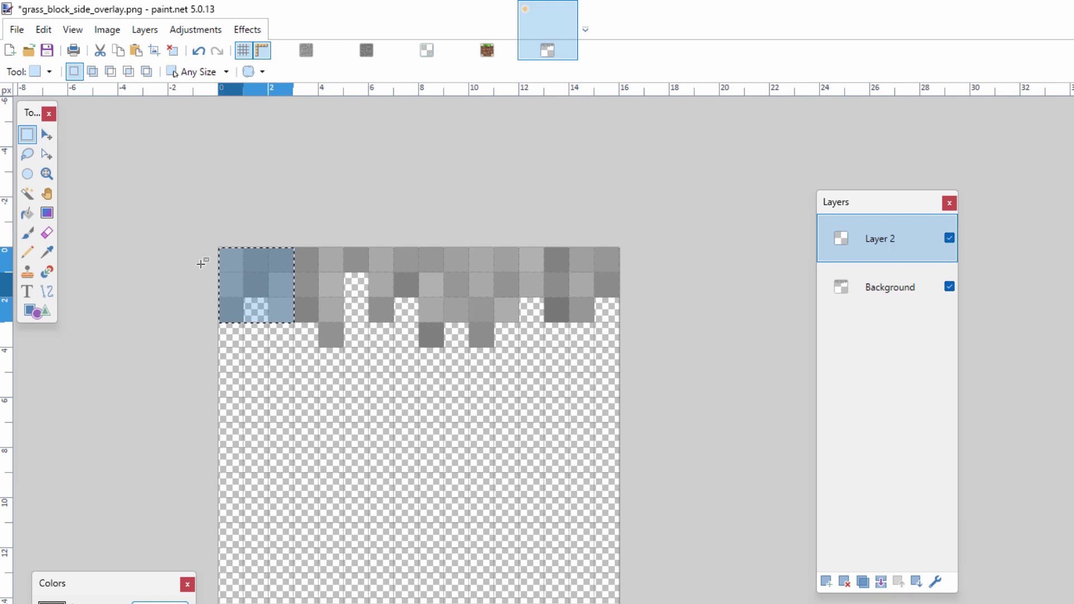
pyautogui.click(27, 213)
pyautogui.click(257, 282)
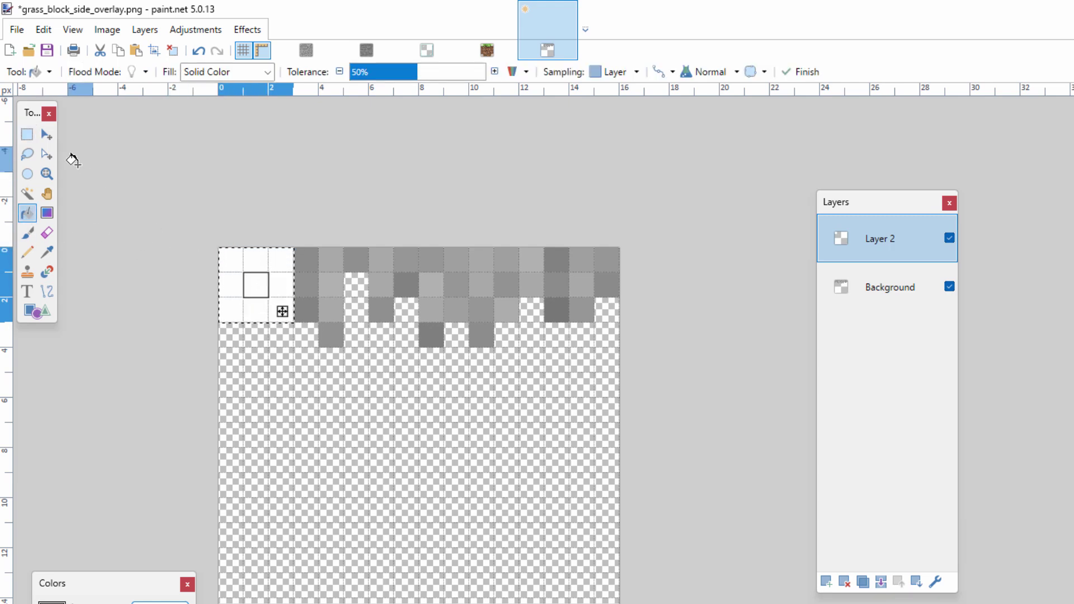
pyautogui.press('s')
pyautogui.moveTo(621, 246); pyautogui.dragTo(544, 323)
pyautogui.press('f')
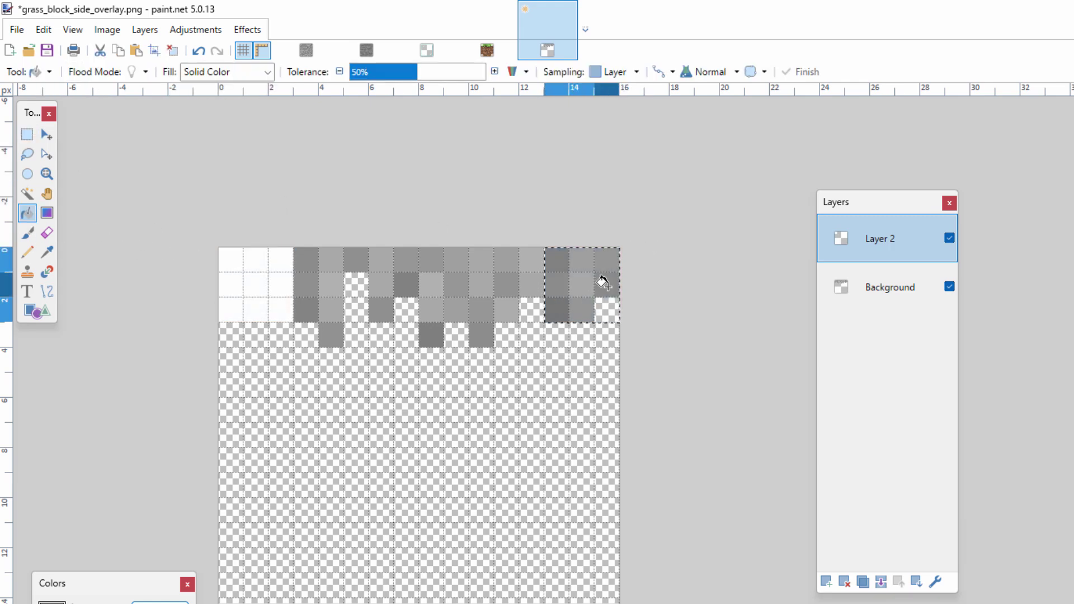
pyautogui.click(603, 284)
# Step: Set the corner-patch layer's opacity to 150
pyautogui.doubleClick(925, 245)
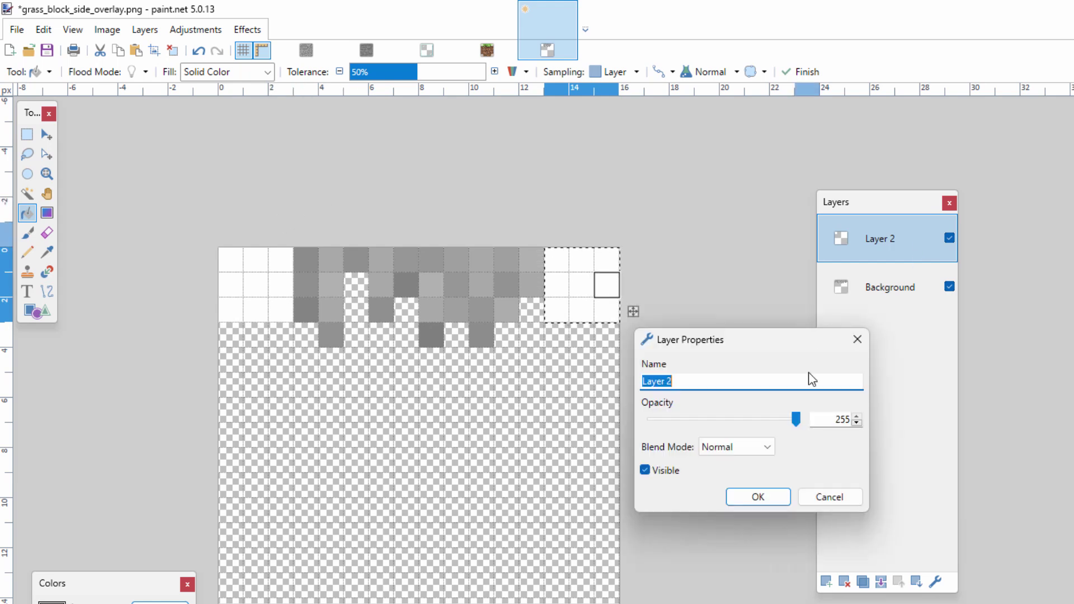
pyautogui.click(815, 420)
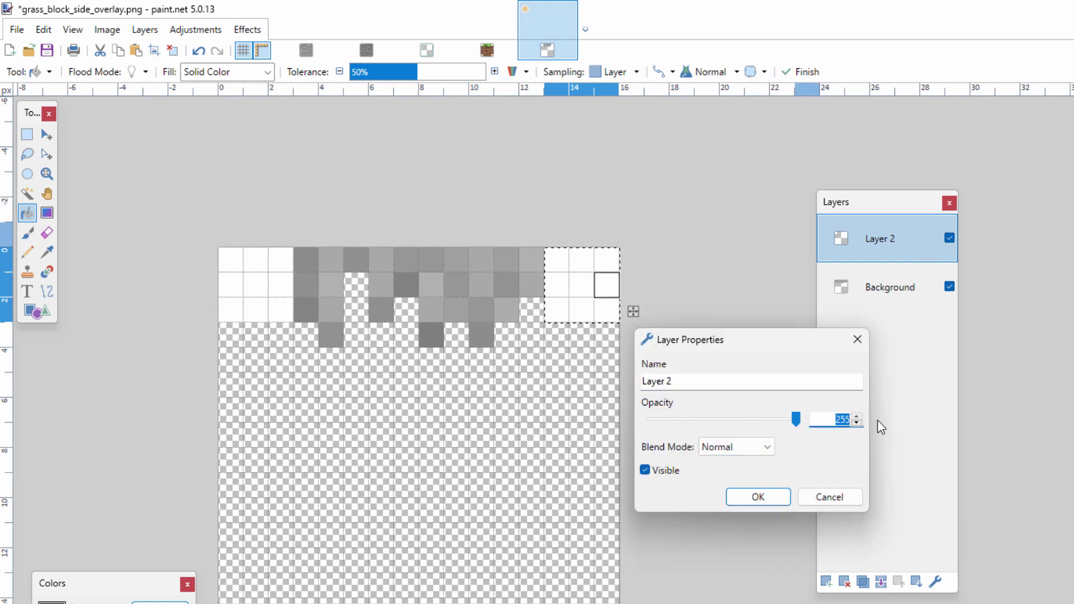
pyautogui.write('150')
pyautogui.click(757, 496)
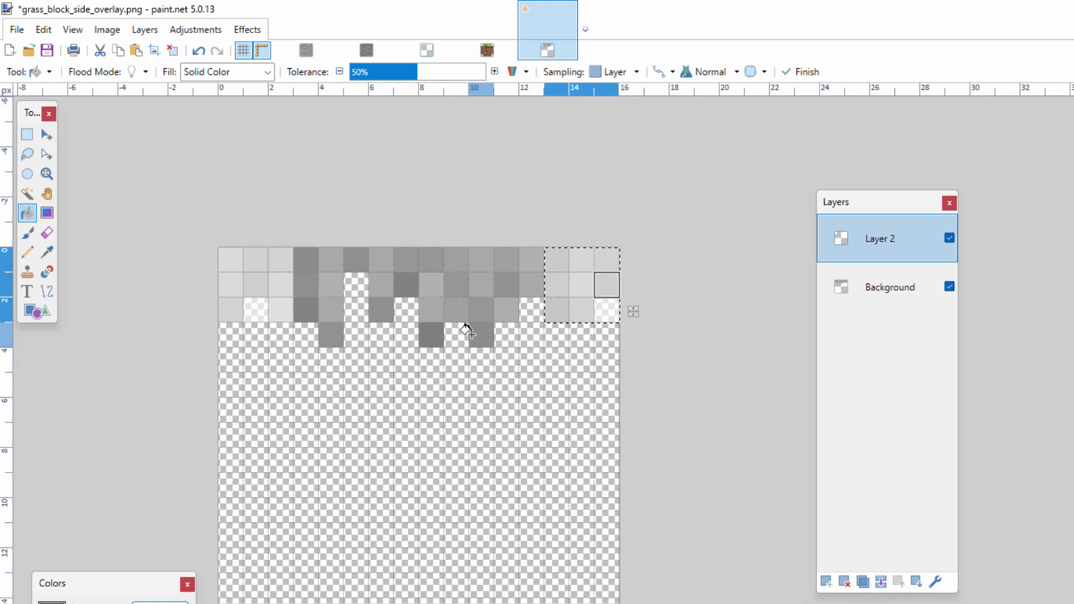
# Step: Save as PNG over grass_block_side_overlay.png in the block folder, flattening to one layer
pyautogui.click(47, 50)
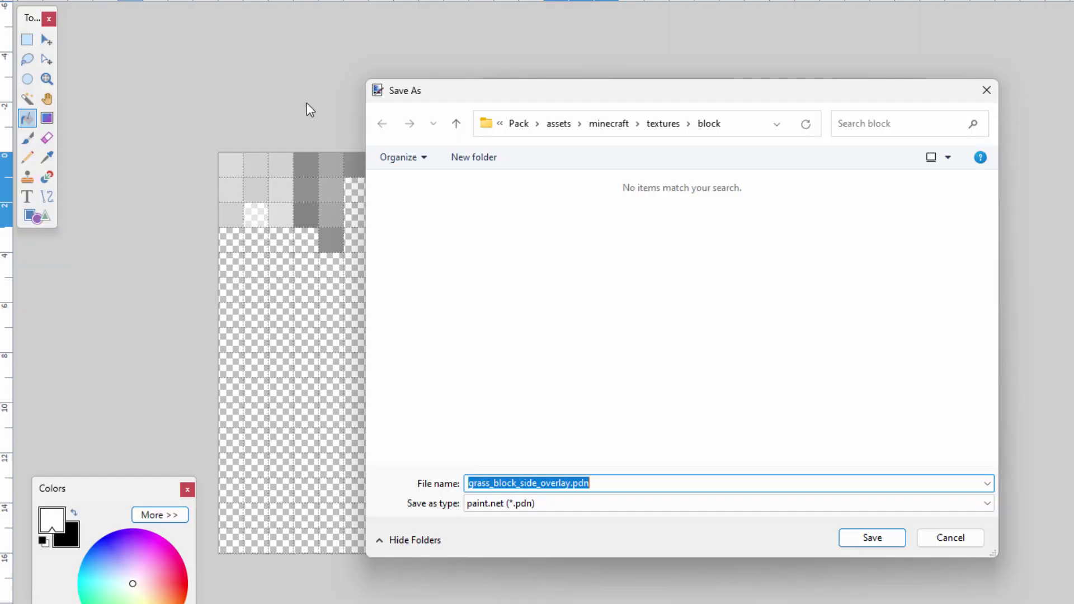
pyautogui.click(640, 505)
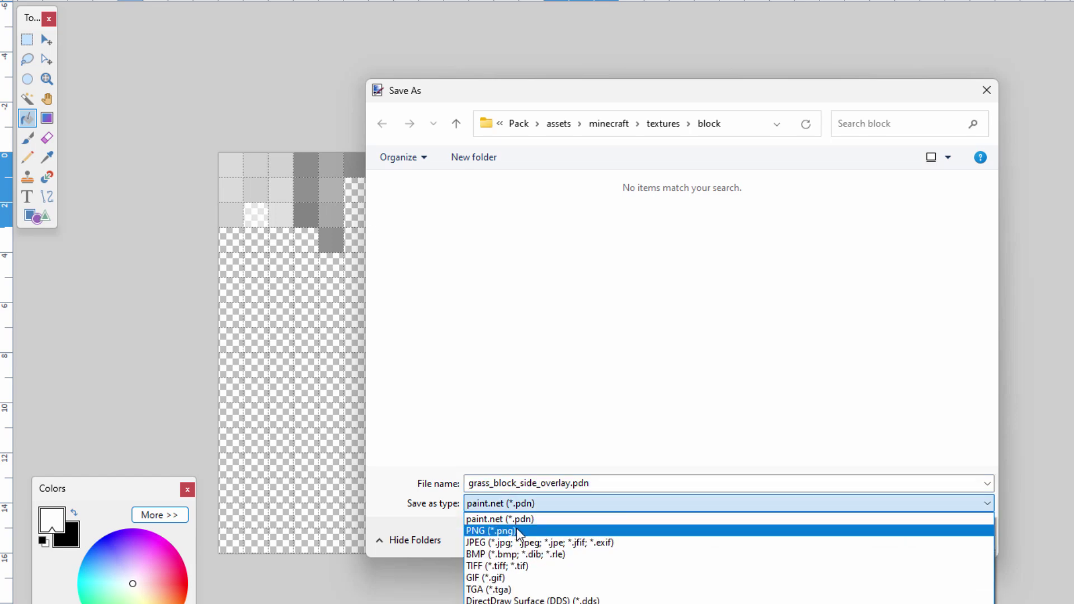
pyautogui.click(699, 529)
pyautogui.click(867, 540)
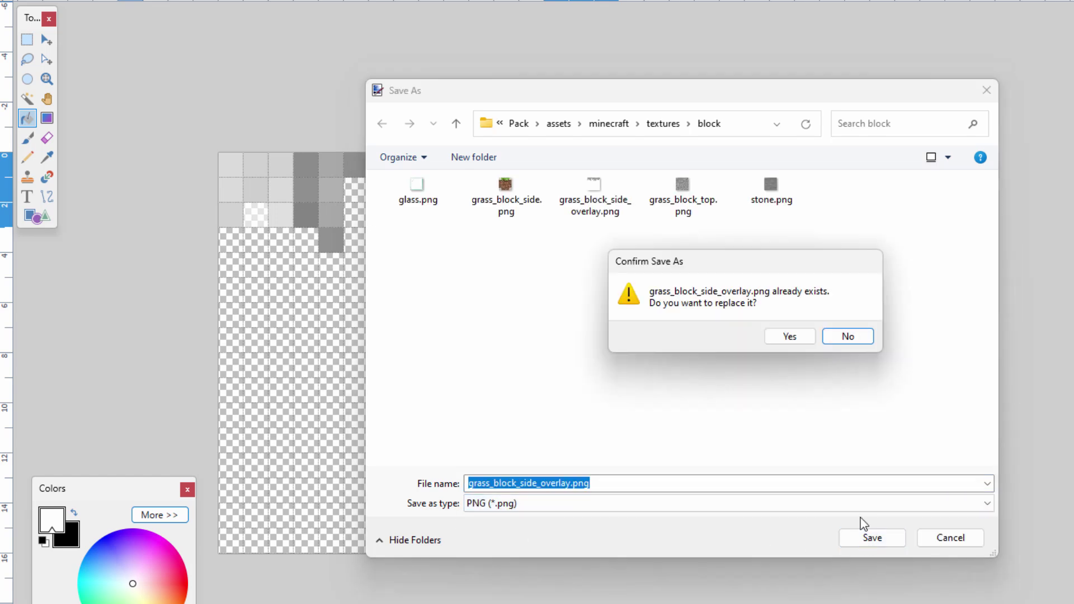
pyautogui.click(797, 336)
pyautogui.click(790, 478)
pyautogui.click(746, 384)
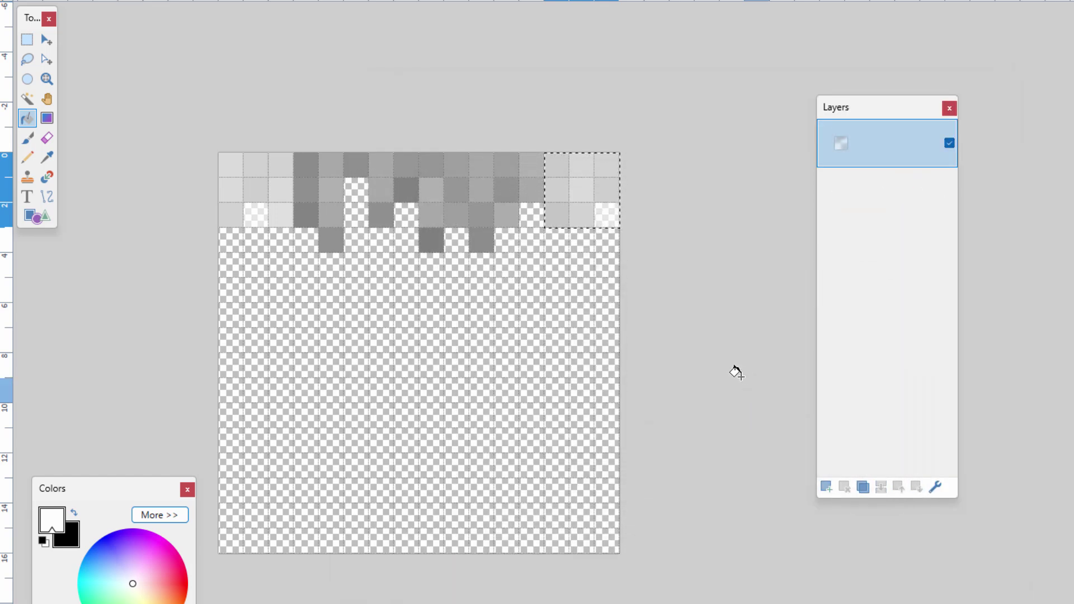